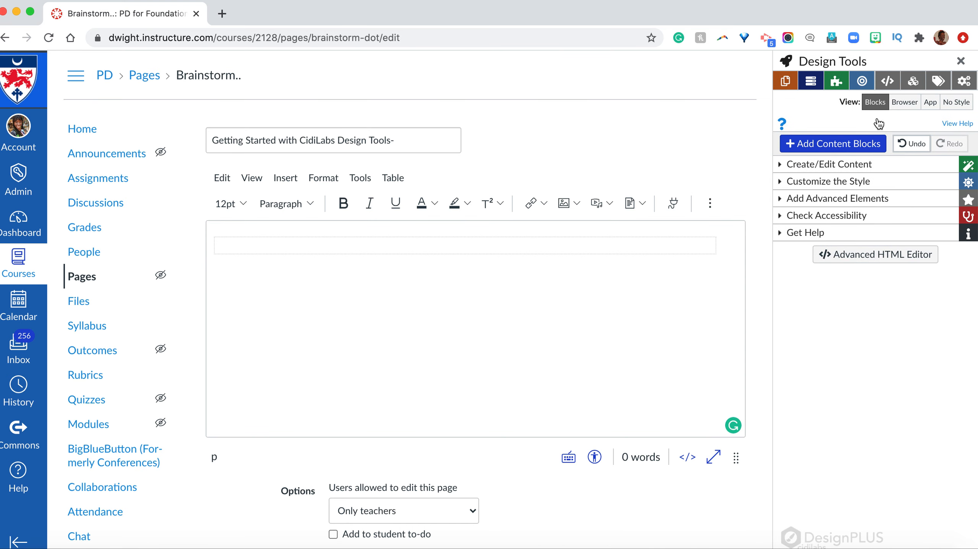
Step: Apply the Apple 1 institutional theme to the page and enter the placeholder text "gkdljglk" below the design wrapper
{"action": "left_click", "coordinate": [845, 165]}
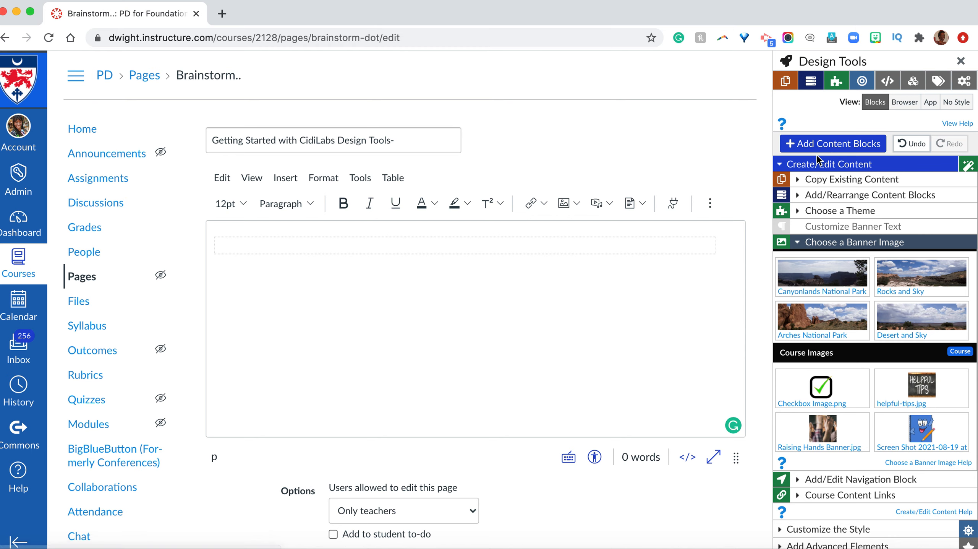
{"action": "left_click", "coordinate": [830, 211]}
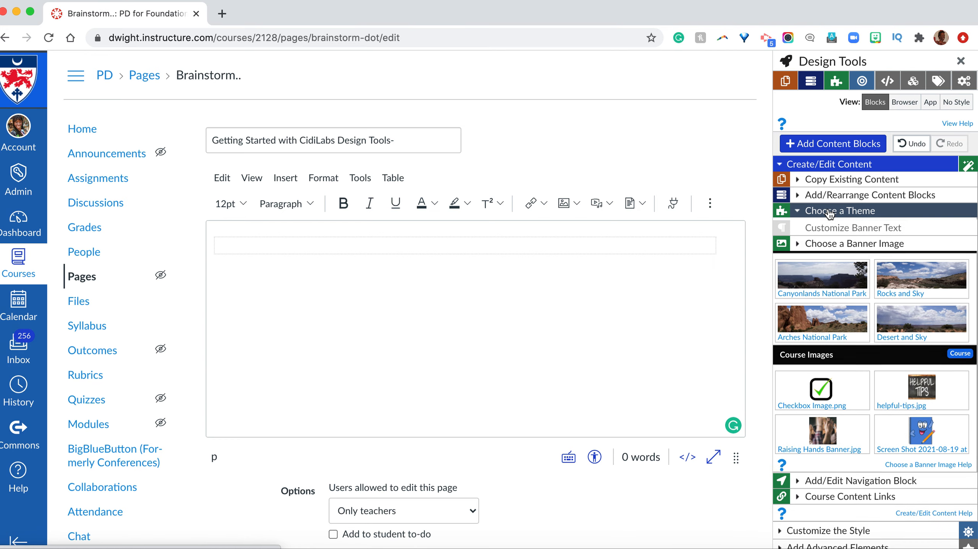
{"action": "scroll", "coordinate": [805, 338], "scroll_direction": "down", "scroll_amount": 2}
{"action": "scroll", "coordinate": [806, 338], "scroll_direction": "up", "scroll_amount": 2}
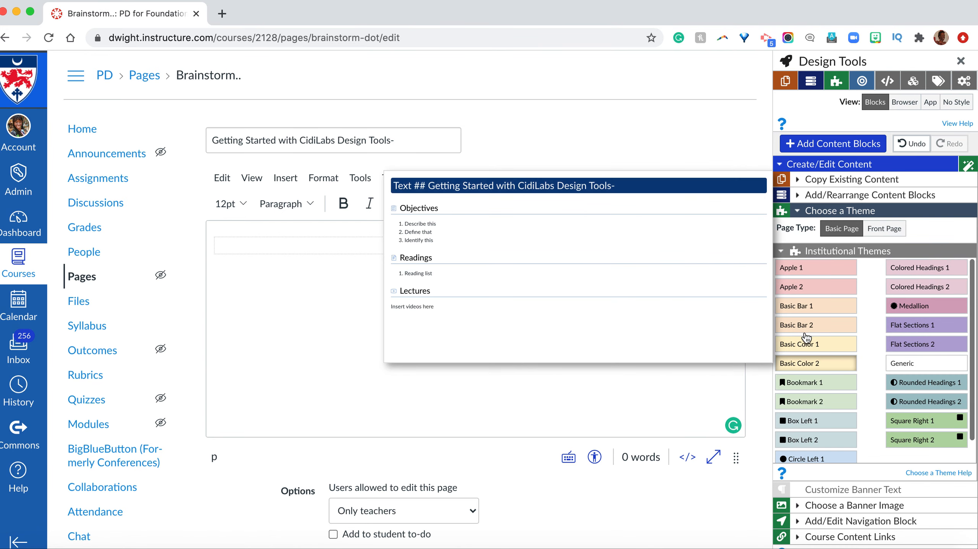
{"action": "left_click", "coordinate": [801, 269]}
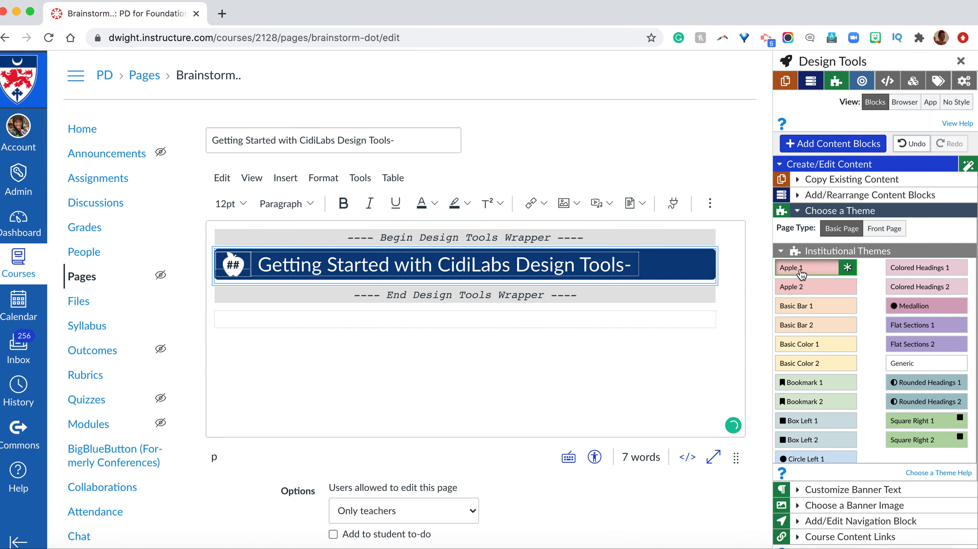
{"action": "left_click", "coordinate": [563, 348]}
{"action": "type", "text": "gkdljglk"}
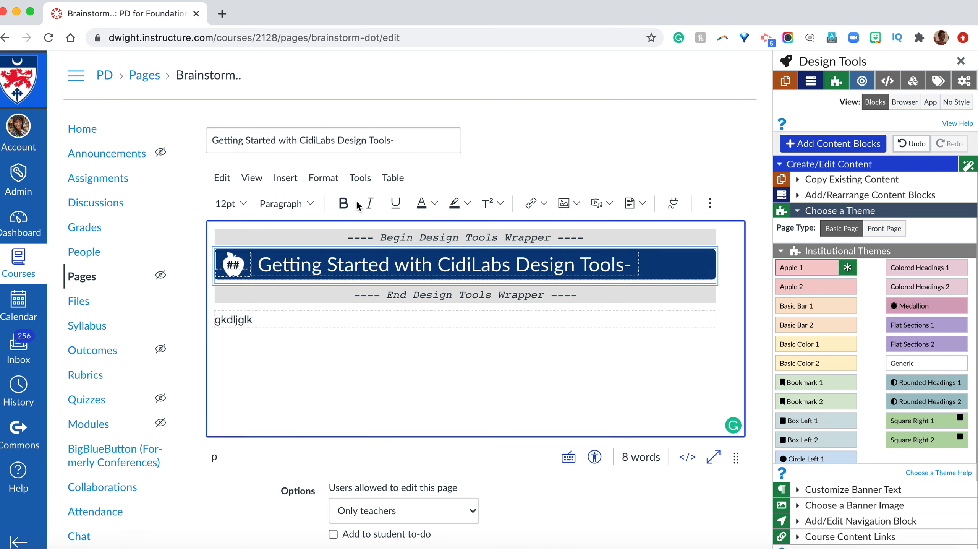
Step: Try the Apple 2, Basic Bar, Basic Color, Bookmark, Box Left 1 and Square Right 1 themes on the page
{"action": "left_click", "coordinate": [822, 289]}
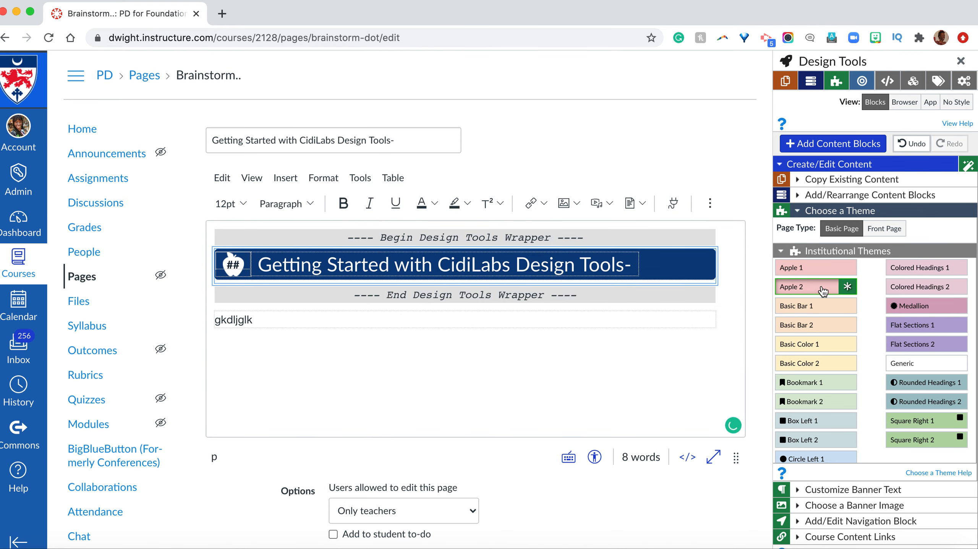
{"action": "left_click", "coordinate": [821, 306]}
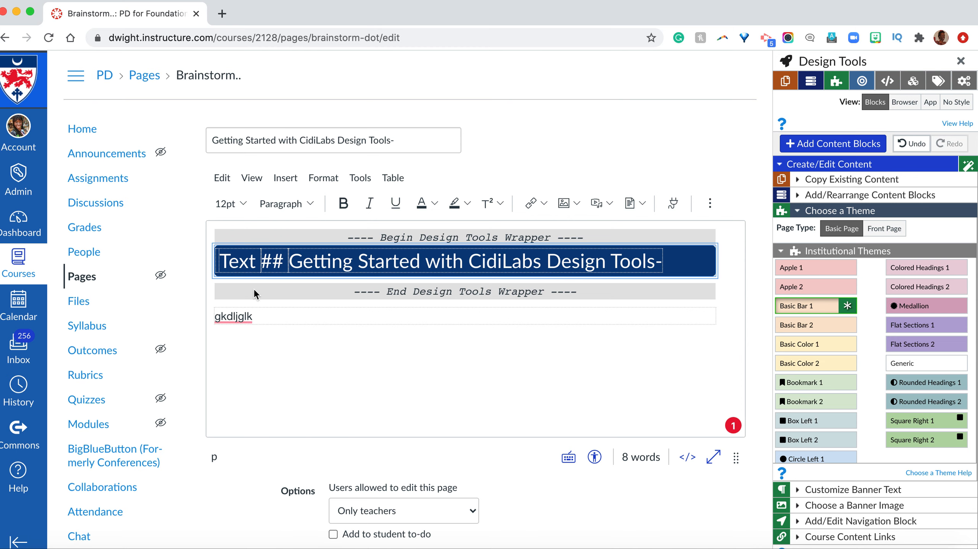
{"action": "left_click", "coordinate": [801, 292]}
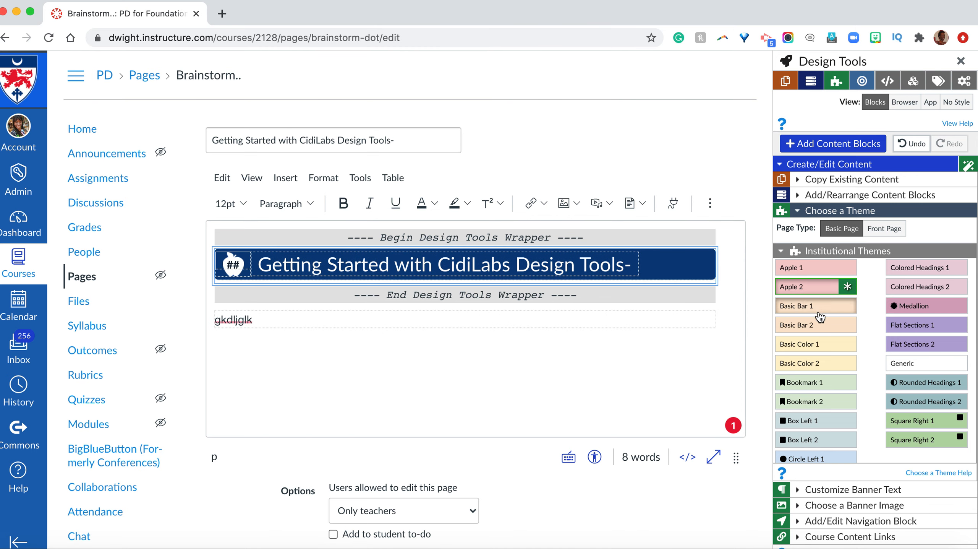
{"action": "left_click", "coordinate": [817, 329]}
{"action": "left_click", "coordinate": [818, 344]}
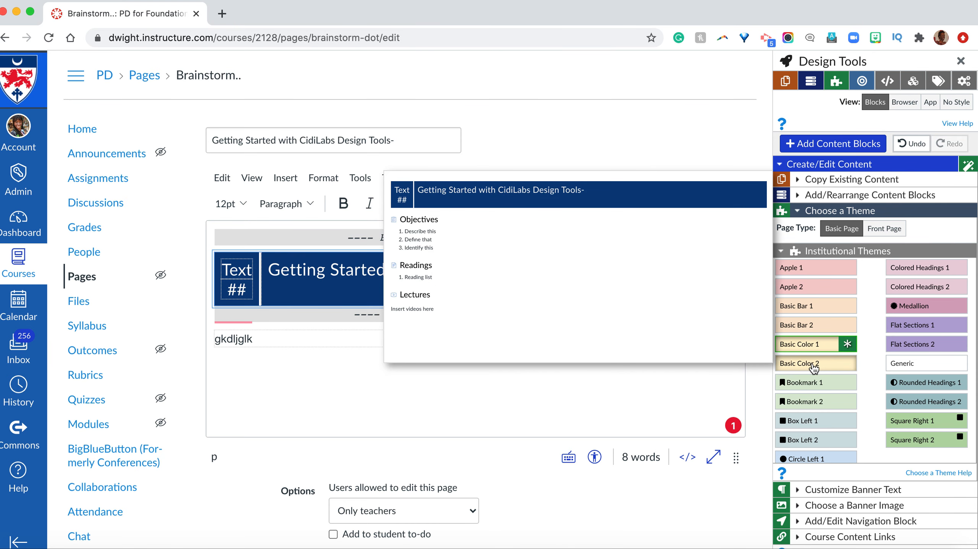
{"action": "left_click", "coordinate": [813, 365]}
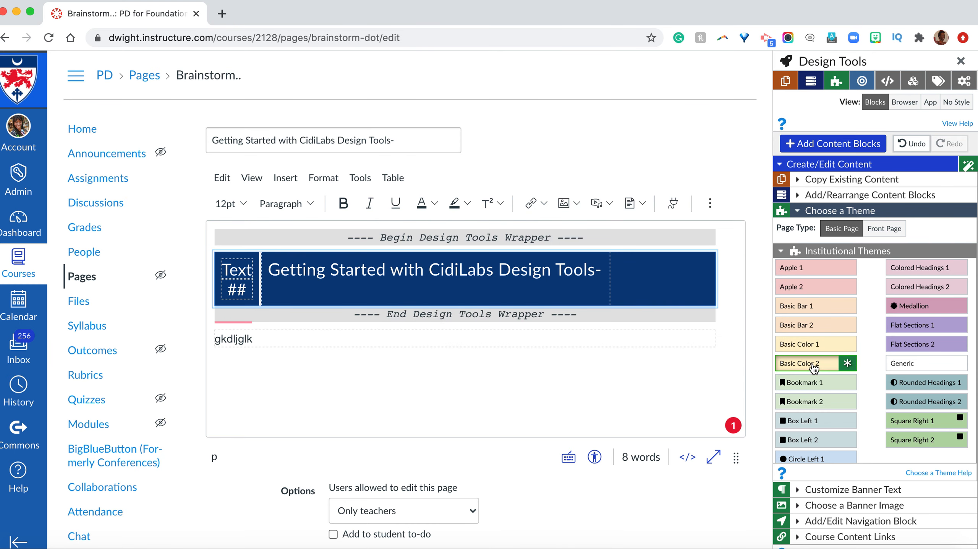
{"action": "left_click", "coordinate": [814, 385]}
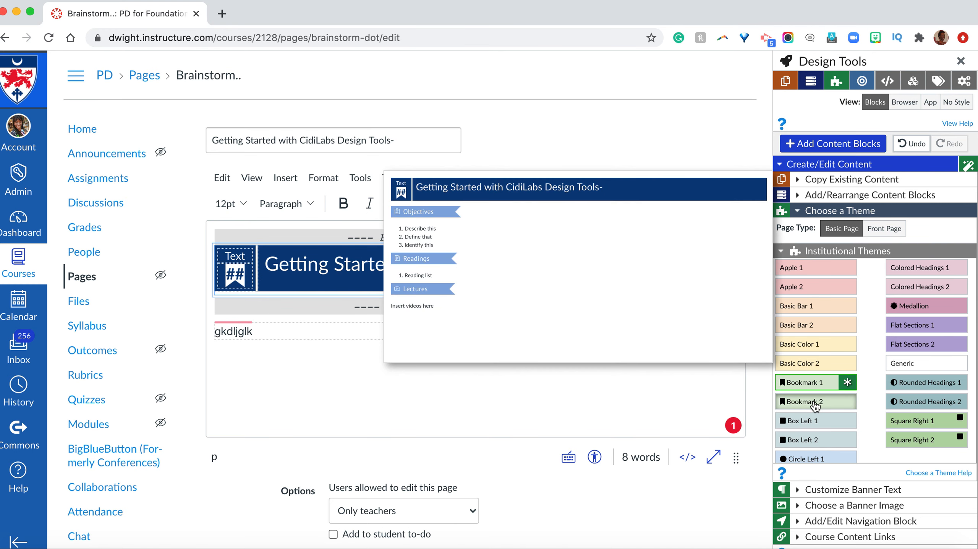
{"action": "left_click", "coordinate": [814, 403]}
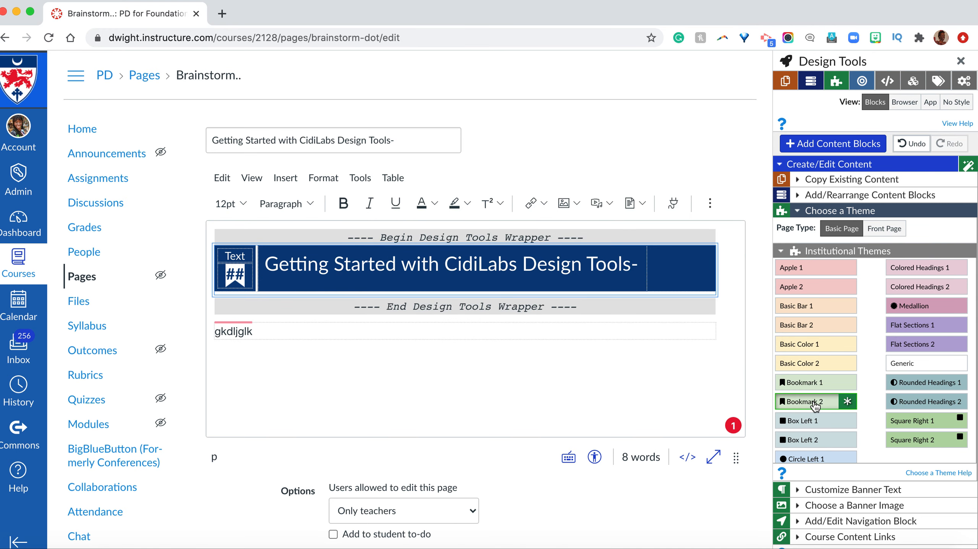
{"action": "left_click", "coordinate": [819, 423]}
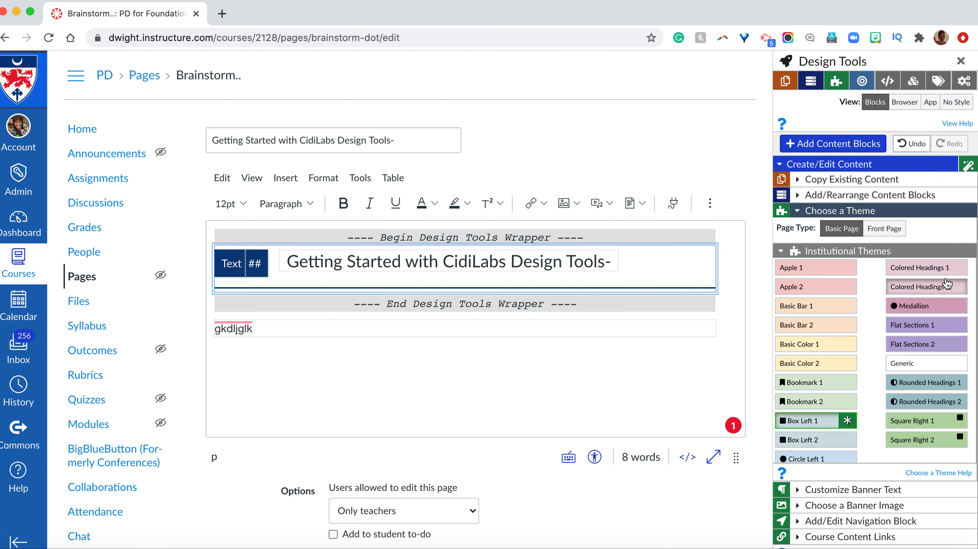
{"action": "left_click", "coordinate": [909, 426]}
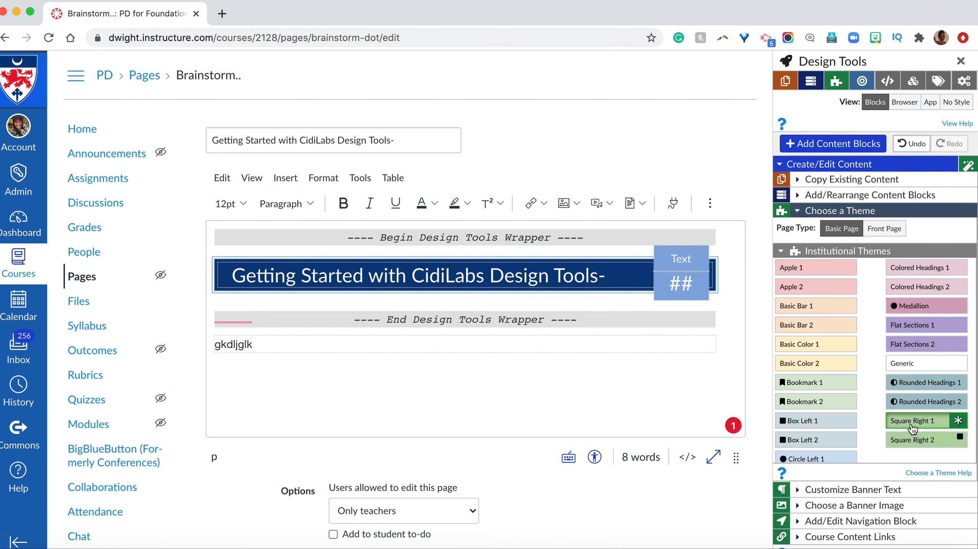
Step: Apply the Circle Left 1 theme and replace the number placeholder in the banner's circle with 1
{"action": "left_click", "coordinate": [797, 459]}
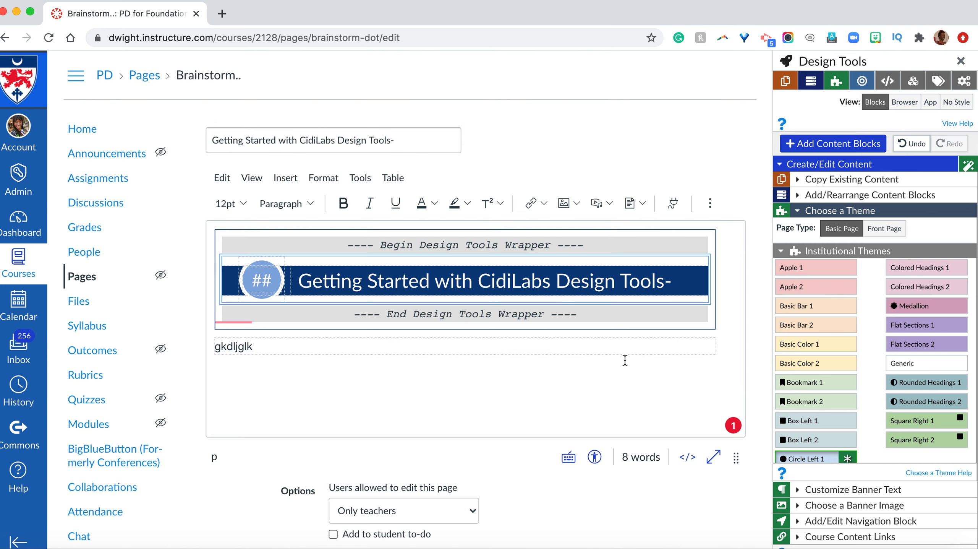
{"action": "left_click", "coordinate": [271, 276]}
{"action": "left_click", "coordinate": [246, 278]}
{"action": "type", "text": "1"}
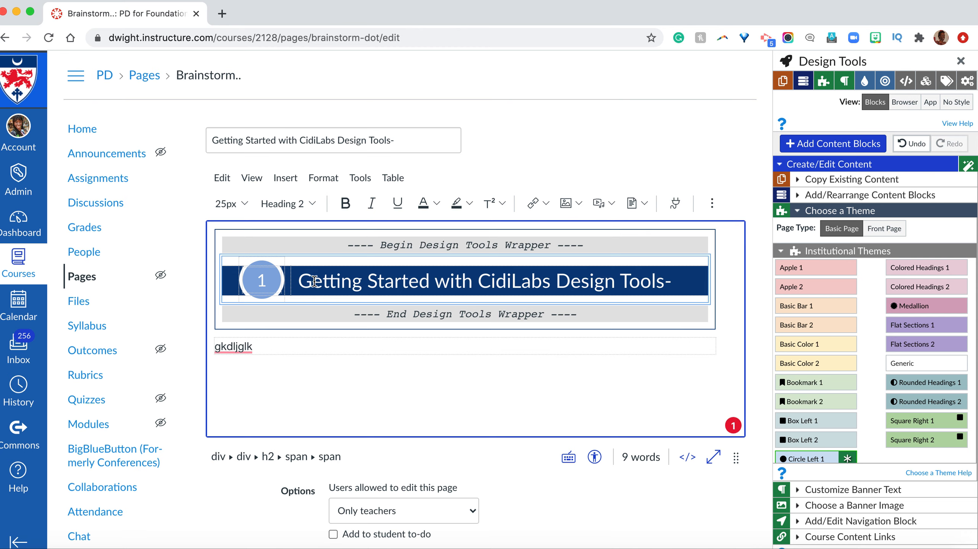
{"action": "type", "text": "1"}
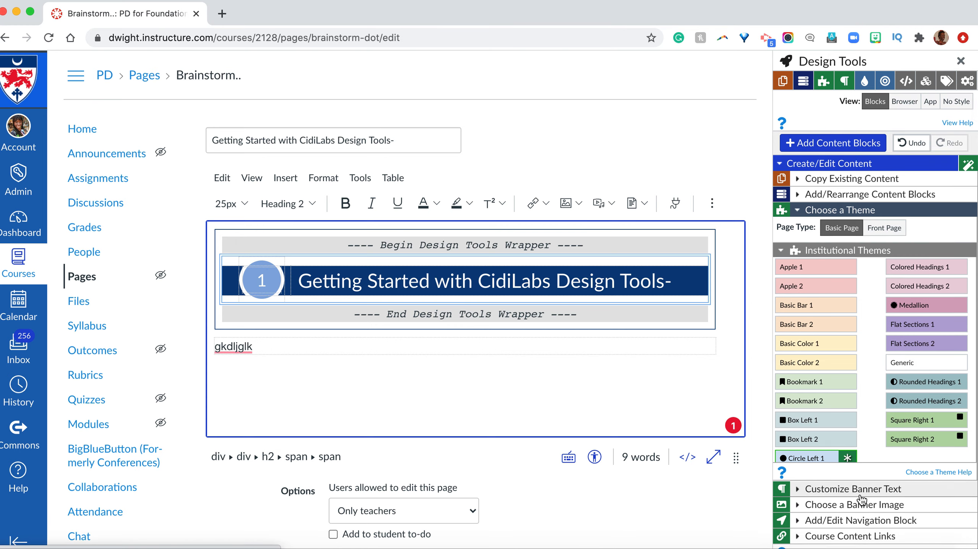
Step: Insert the course image Raising Hands Banner.jpg as the page's banner image and check it in the editor
{"action": "scroll", "coordinate": [861, 499], "scroll_direction": "down", "scroll_amount": 3}
{"action": "left_click", "coordinate": [886, 411]}
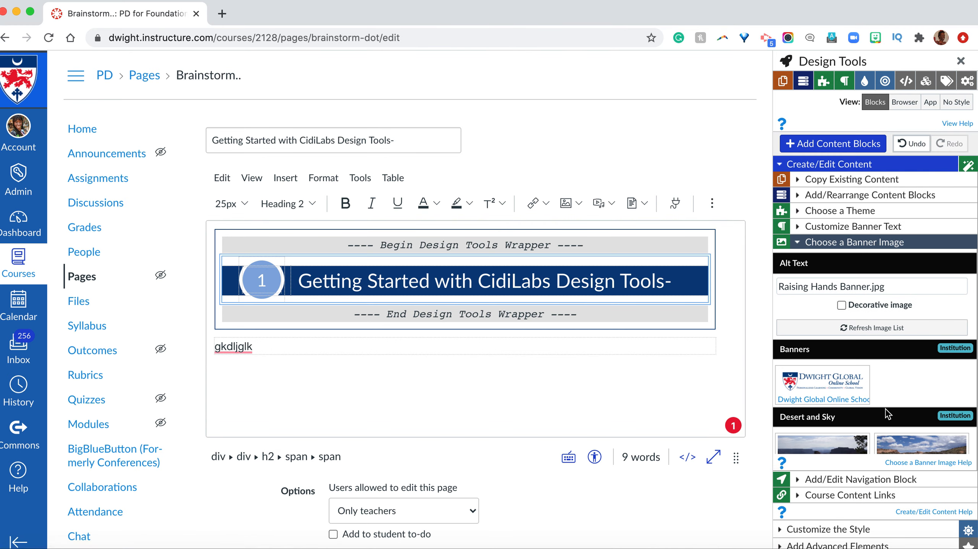
{"action": "scroll", "coordinate": [887, 413], "scroll_direction": "down", "scroll_amount": 3}
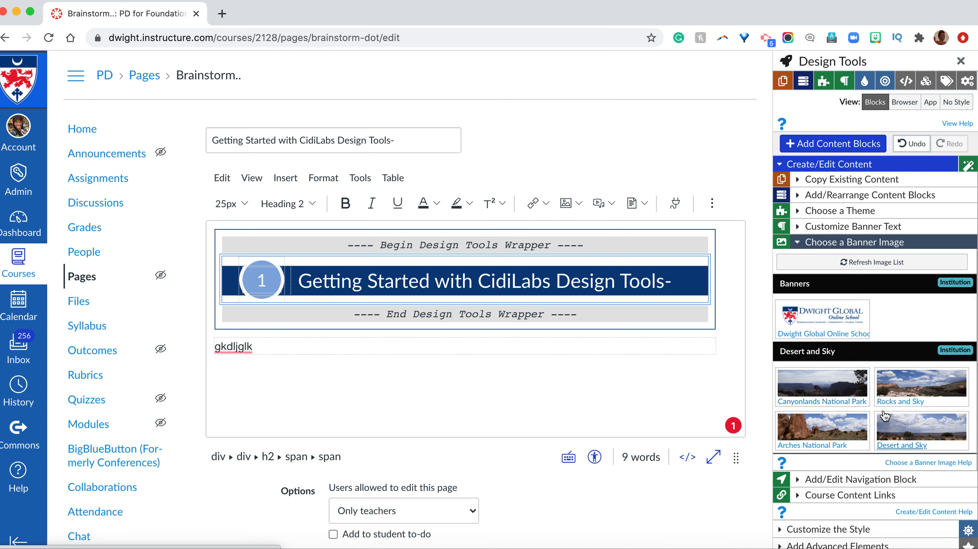
{"action": "scroll", "coordinate": [842, 415], "scroll_direction": "down", "scroll_amount": 2}
{"action": "scroll", "coordinate": [841, 415], "scroll_direction": "up", "scroll_amount": 2}
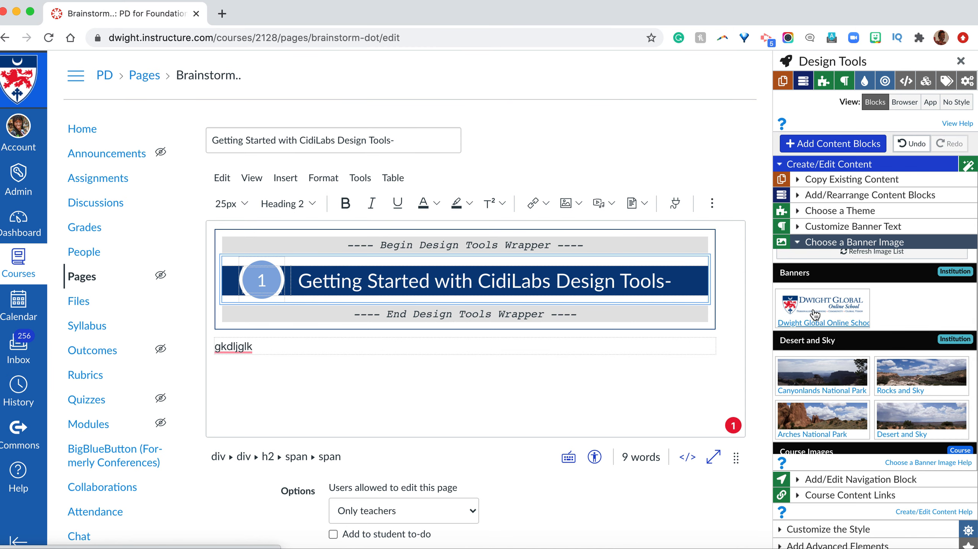
{"action": "scroll", "coordinate": [836, 396], "scroll_direction": "down", "scroll_amount": 4}
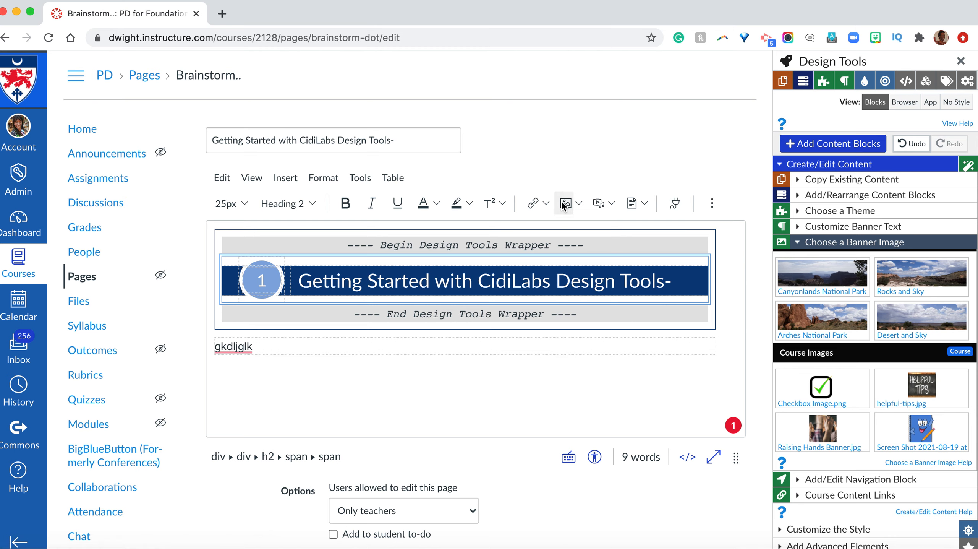
{"action": "left_click", "coordinate": [822, 430]}
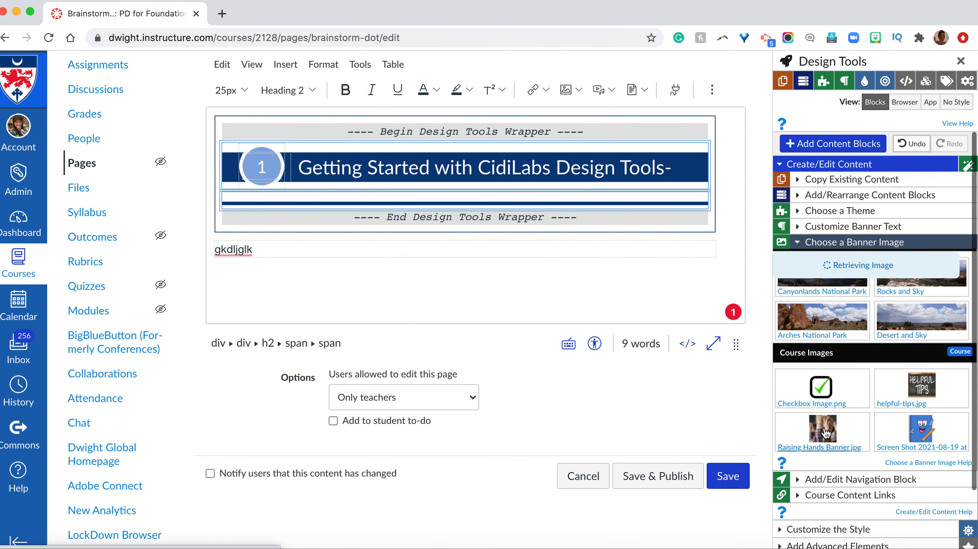
{"action": "scroll", "coordinate": [624, 234], "scroll_direction": "down", "scroll_amount": 2}
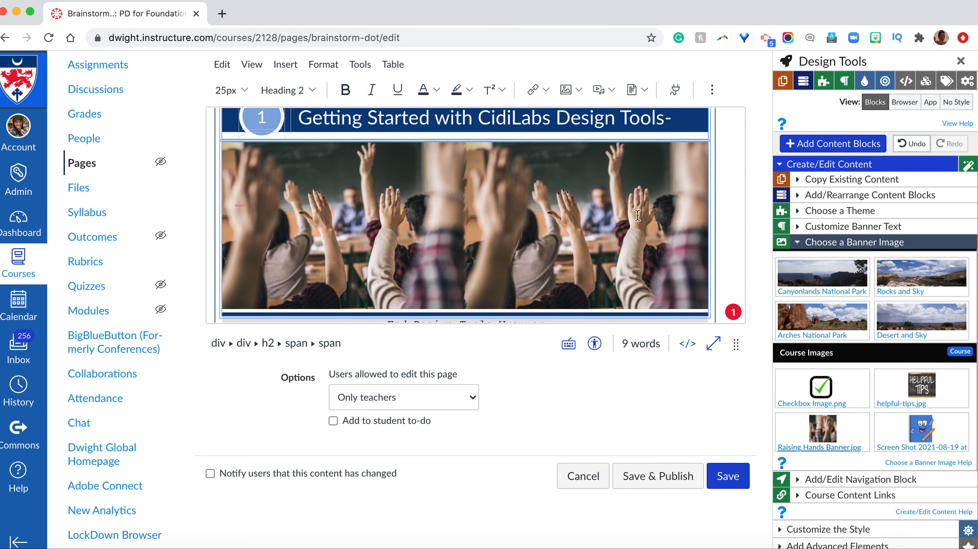
{"action": "scroll", "coordinate": [638, 214], "scroll_direction": "down", "scroll_amount": 3}
{"action": "scroll", "coordinate": [637, 215], "scroll_direction": "up", "scroll_amount": 5}
{"action": "scroll", "coordinate": [638, 215], "scroll_direction": "up", "scroll_amount": 3}
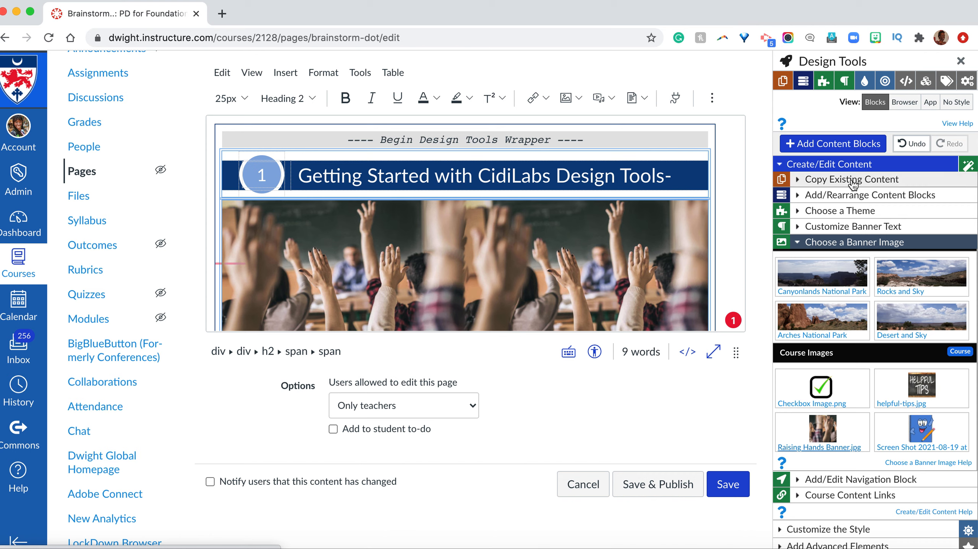
Step: Add the Lectures institutional block template beneath the banner image
{"action": "scroll", "coordinate": [845, 314], "scroll_direction": "down", "scroll_amount": 3}
{"action": "scroll", "coordinate": [844, 312], "scroll_direction": "up", "scroll_amount": 3}
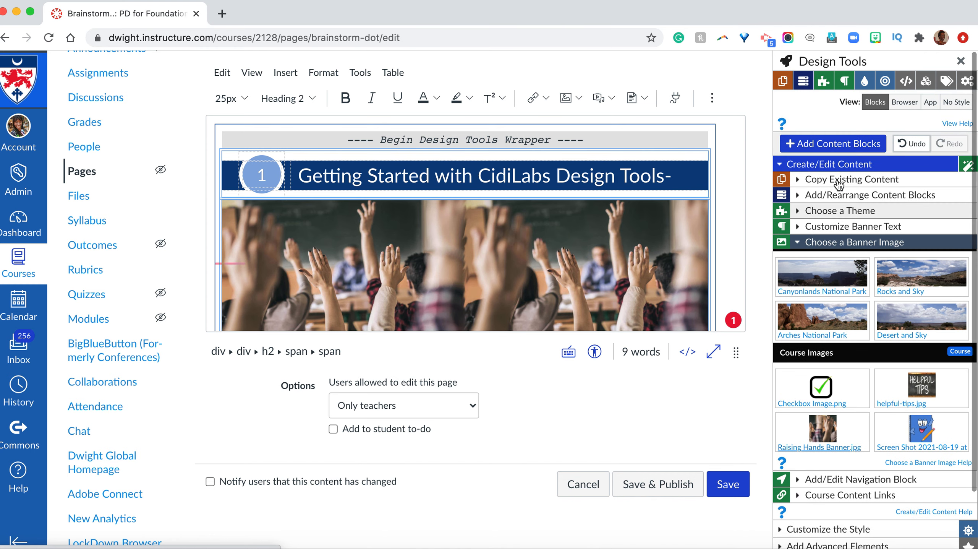
{"action": "left_click", "coordinate": [841, 146]}
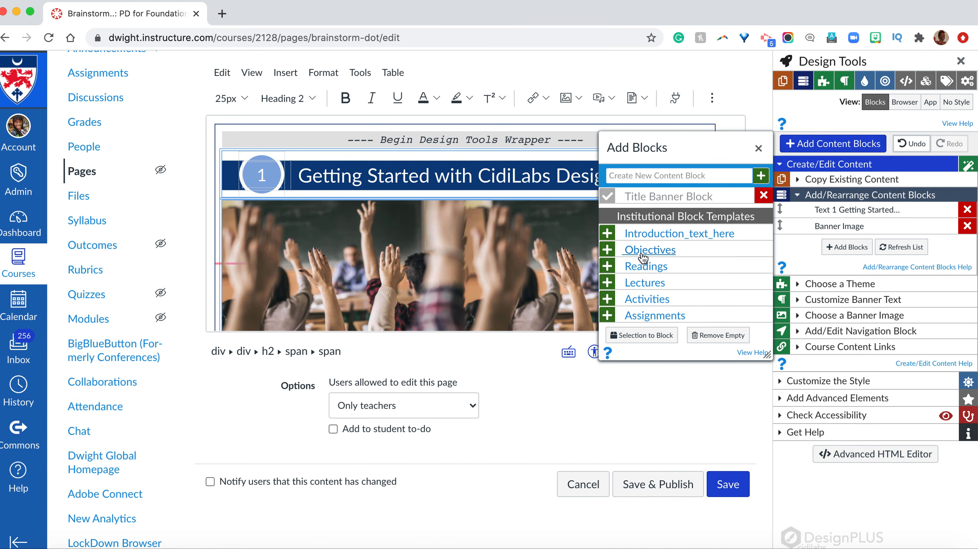
{"action": "scroll", "coordinate": [645, 279], "scroll_direction": "down", "scroll_amount": 1}
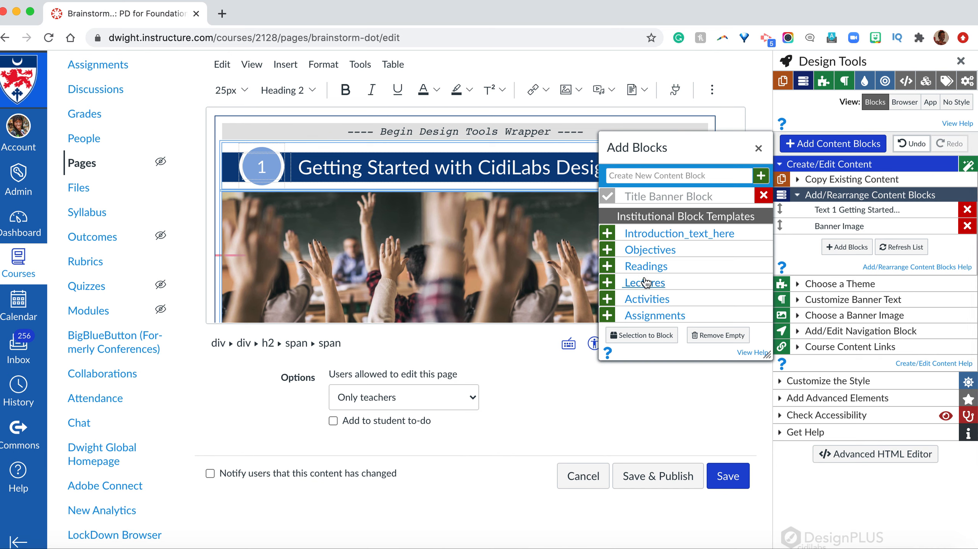
{"action": "left_click", "coordinate": [645, 283]}
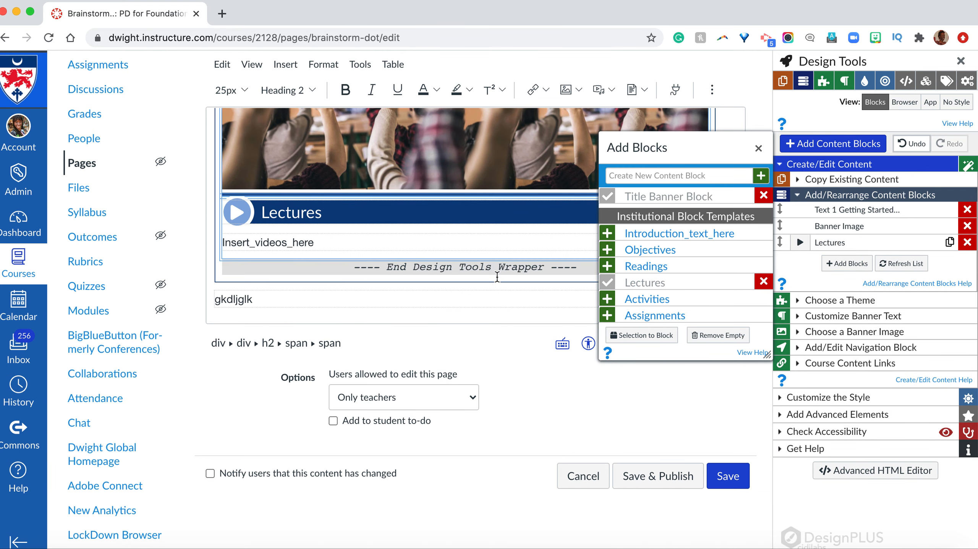
Step: Rename the Lectures block's heading to "Video"
{"action": "left_click_drag", "start_coordinate": [328, 241], "coordinate": [226, 241]}
{"action": "left_click_drag", "start_coordinate": [323, 212], "coordinate": [263, 218]}
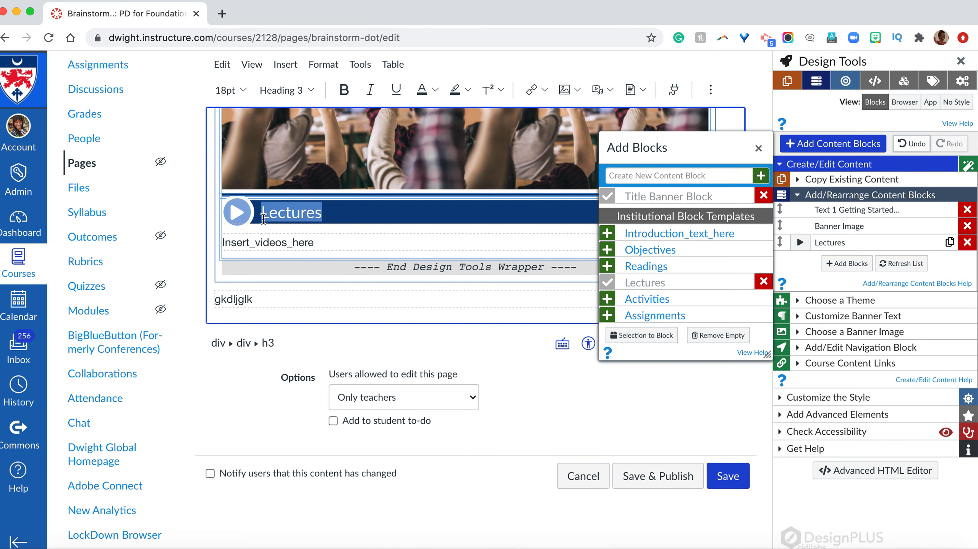
{"action": "type", "text": "Vife"}
{"action": "key", "text": "BackSpace"}
{"action": "key", "text": "BackSpace"}
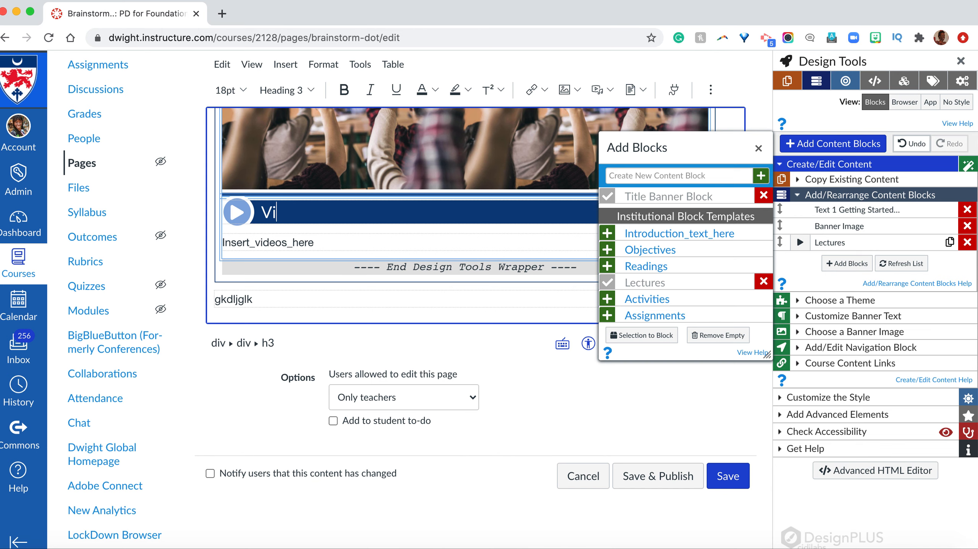
{"action": "type", "text": "deo"}
Step: Replace the Insert_videos_here placeholder under the Video heading with "Come back later"
{"action": "left_click", "coordinate": [380, 249]}
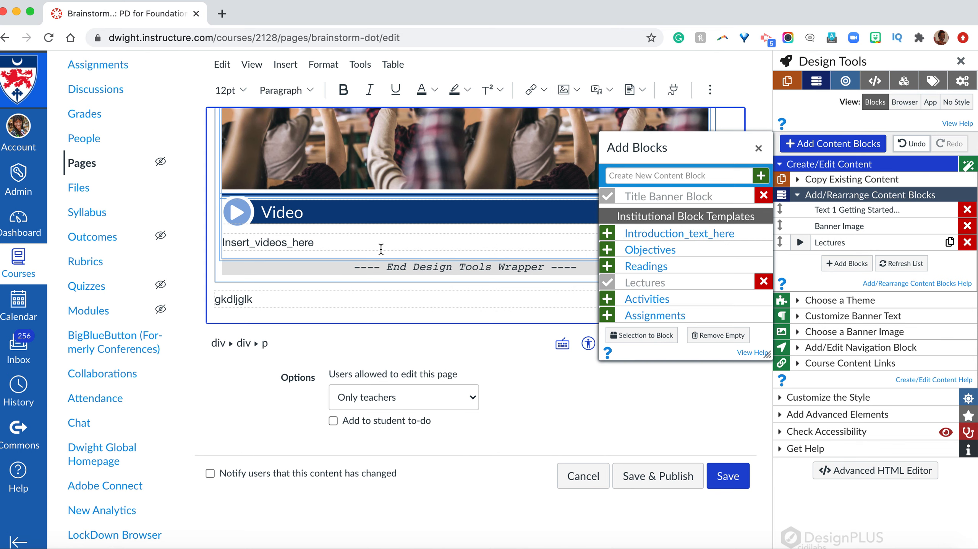
{"action": "double_click", "coordinate": [230, 245]}
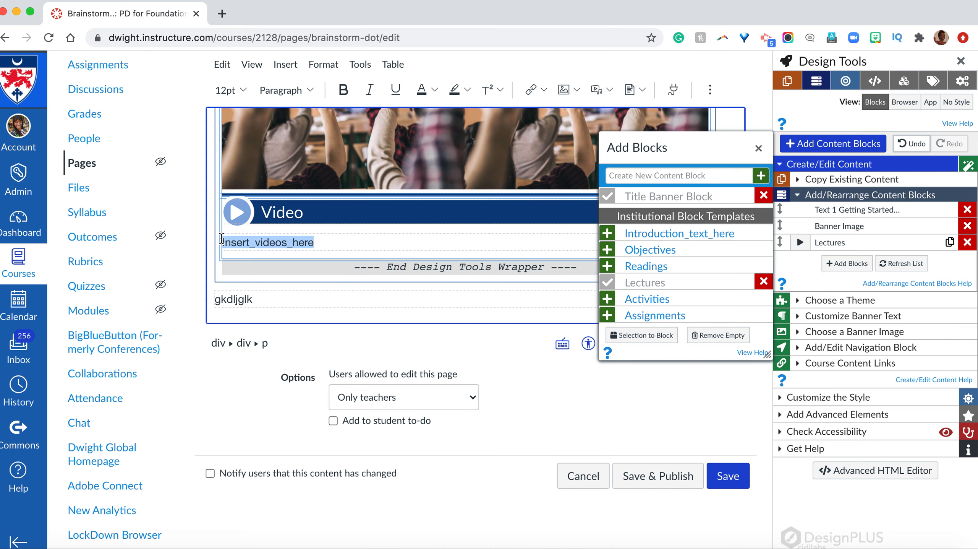
{"action": "type", "text": "C"}
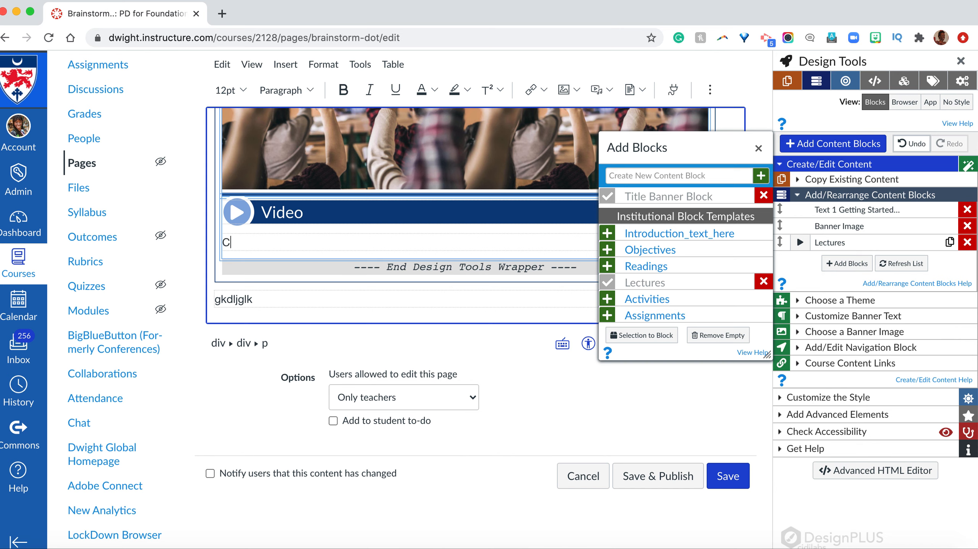
{"action": "type", "text": "ome back later"}
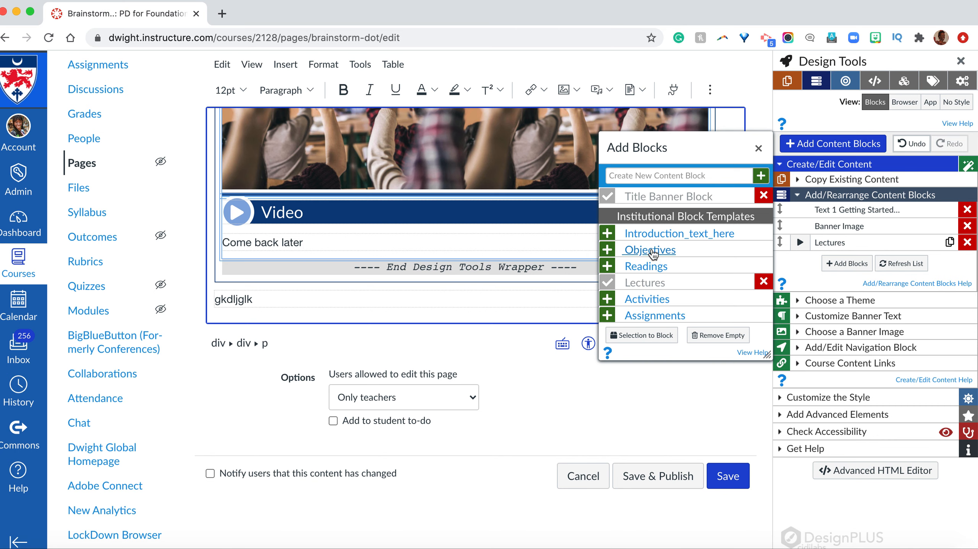
Step: Add the Objectives institutional block template below the Video block
{"action": "left_click", "coordinate": [651, 250]}
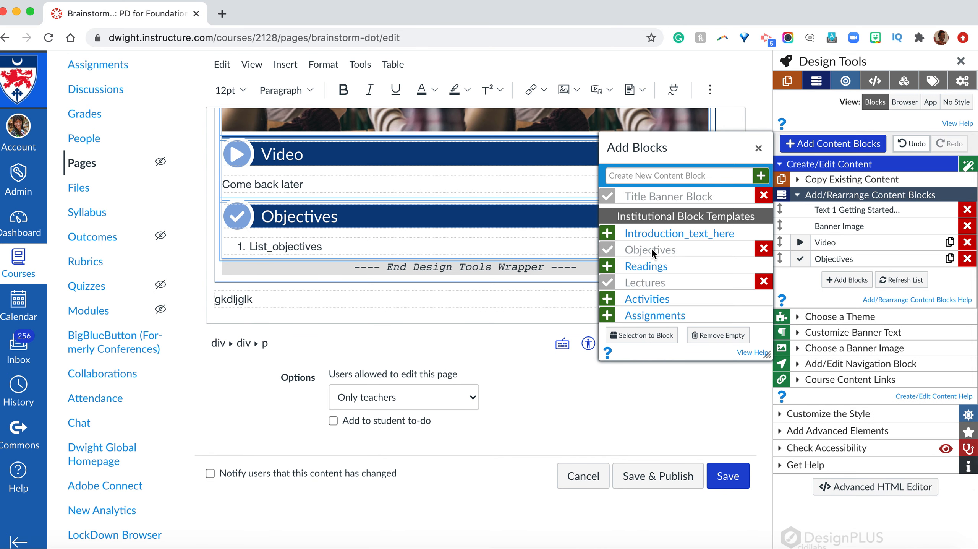
Step: Rearrange the content blocks by moving Objectives above Video, and put it back below Video
{"action": "triple_click", "coordinate": [218, 245]}
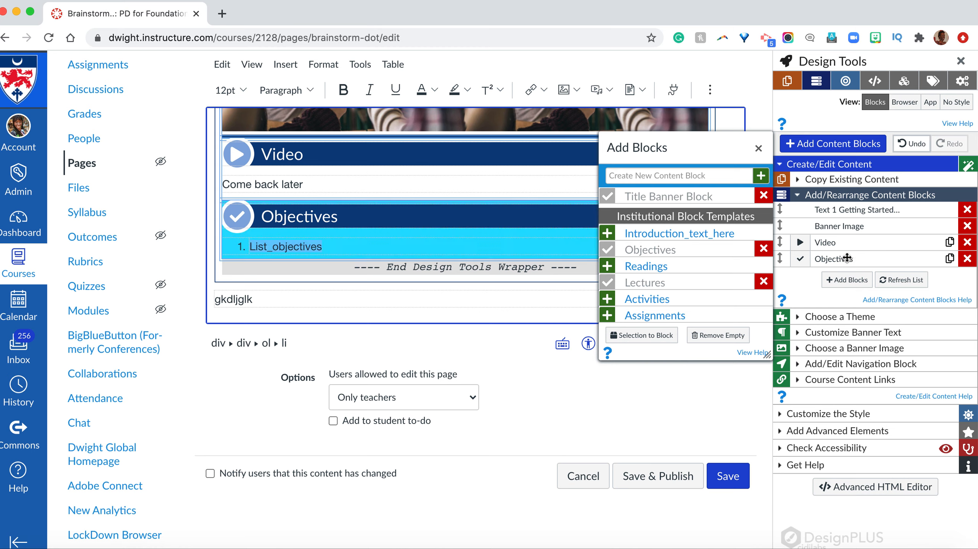
{"action": "left_click_drag", "start_coordinate": [847, 258], "coordinate": [843, 237]}
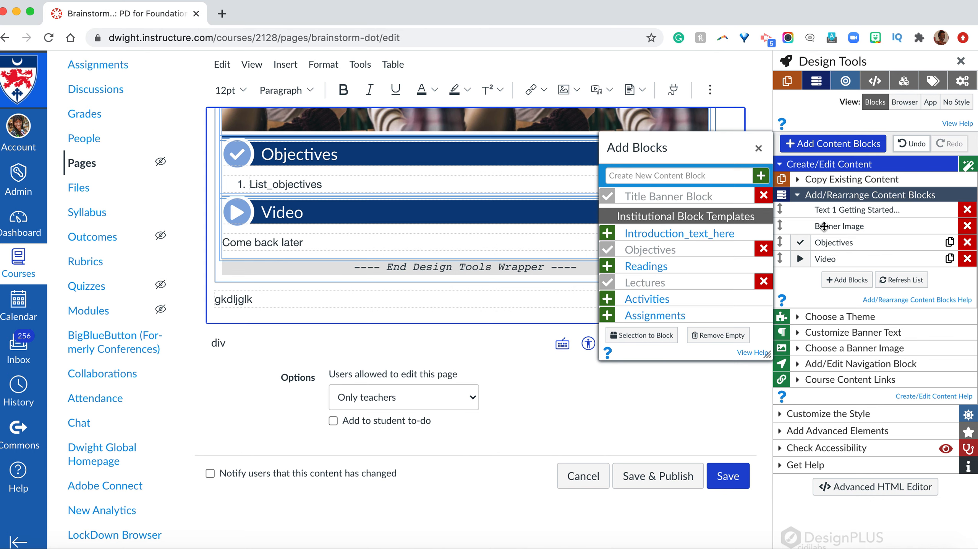
{"action": "left_click_drag", "start_coordinate": [862, 244], "coordinate": [857, 268]}
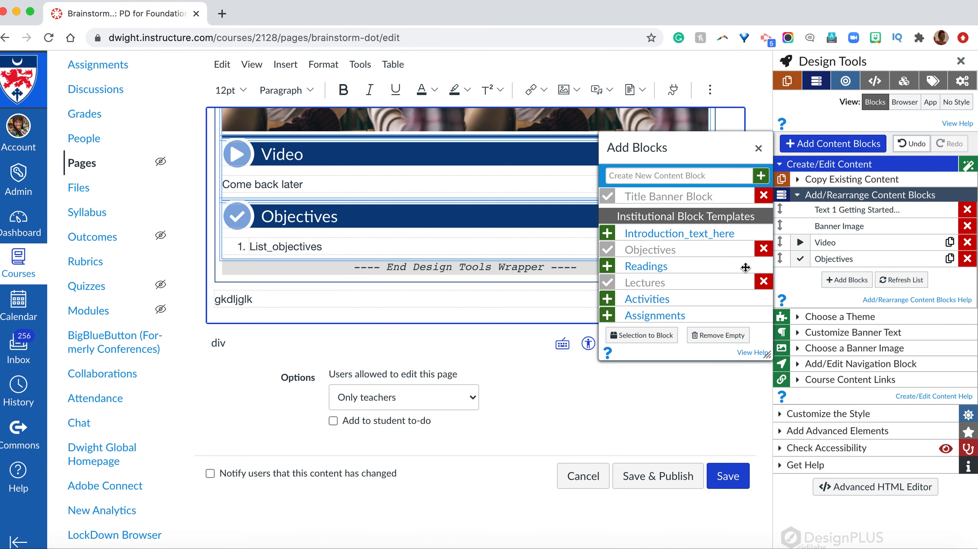
Step: Delete the Objectives block and create a new content block titled "About" below the Video block
{"action": "left_click", "coordinate": [967, 259]}
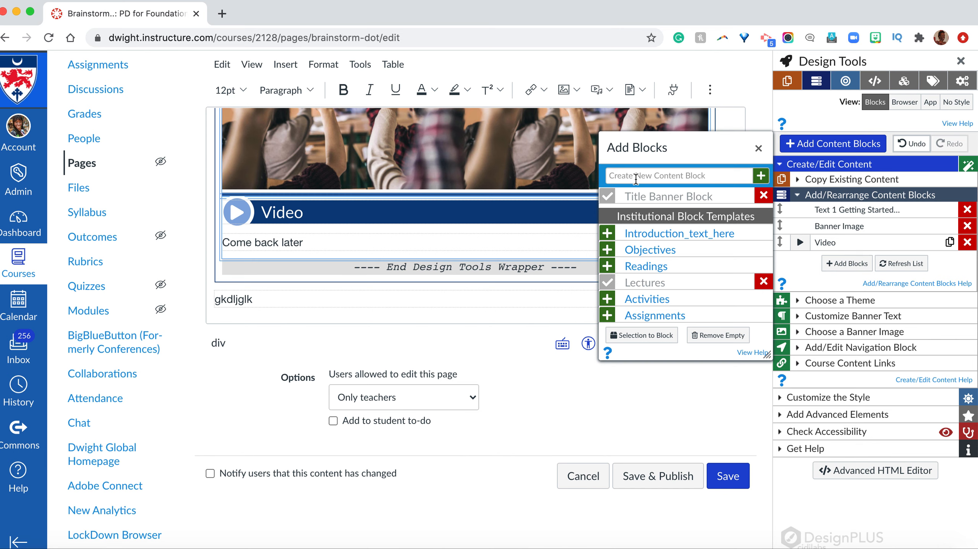
{"action": "left_click", "coordinate": [637, 176]}
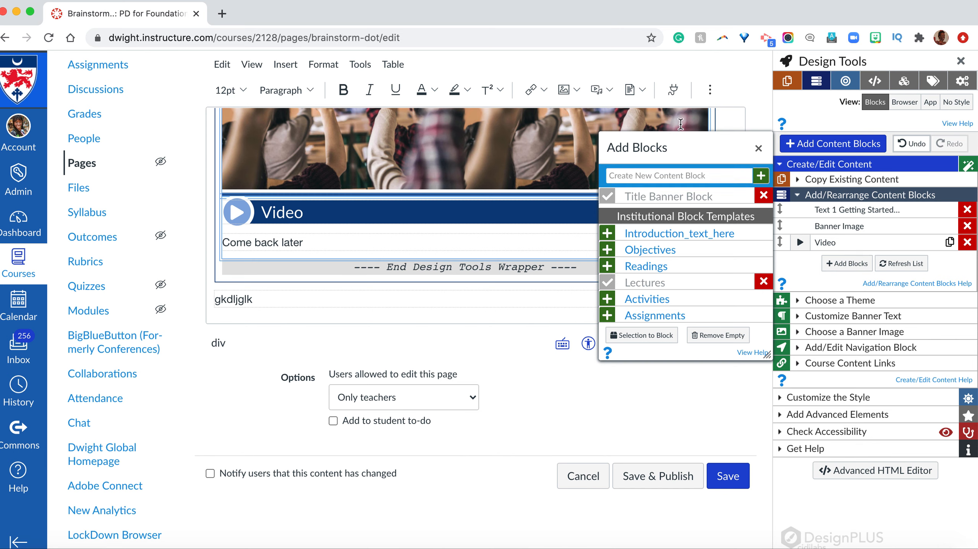
{"action": "type", "text": "About"}
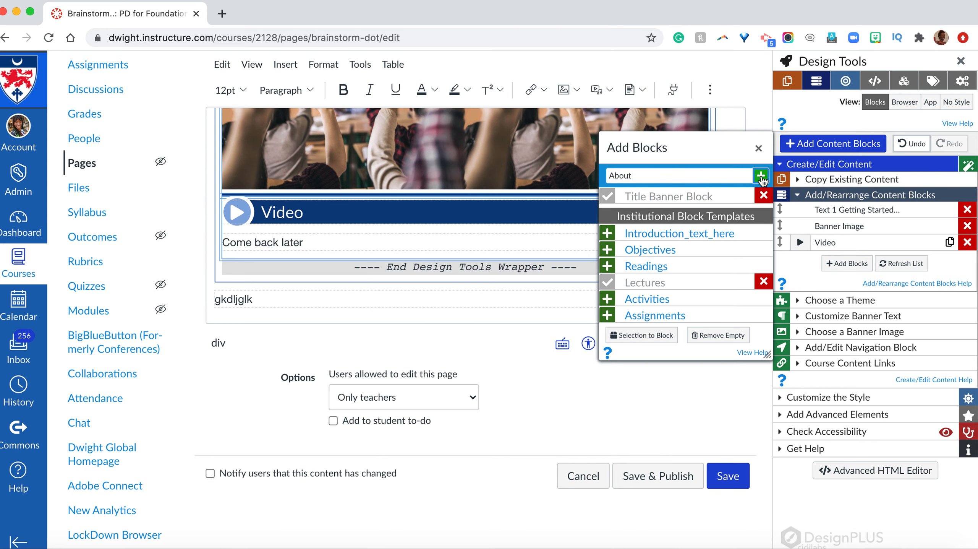
{"action": "key", "text": "Return"}
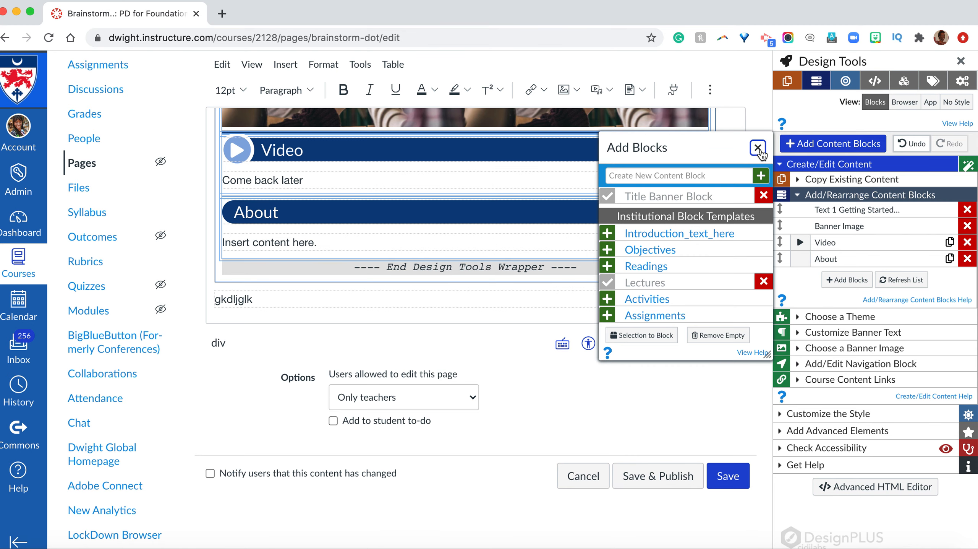
Step: Save the page and review its banner, Video block and About block in the published layout
{"action": "left_click", "coordinate": [759, 148]}
{"action": "left_click", "coordinate": [725, 477]}
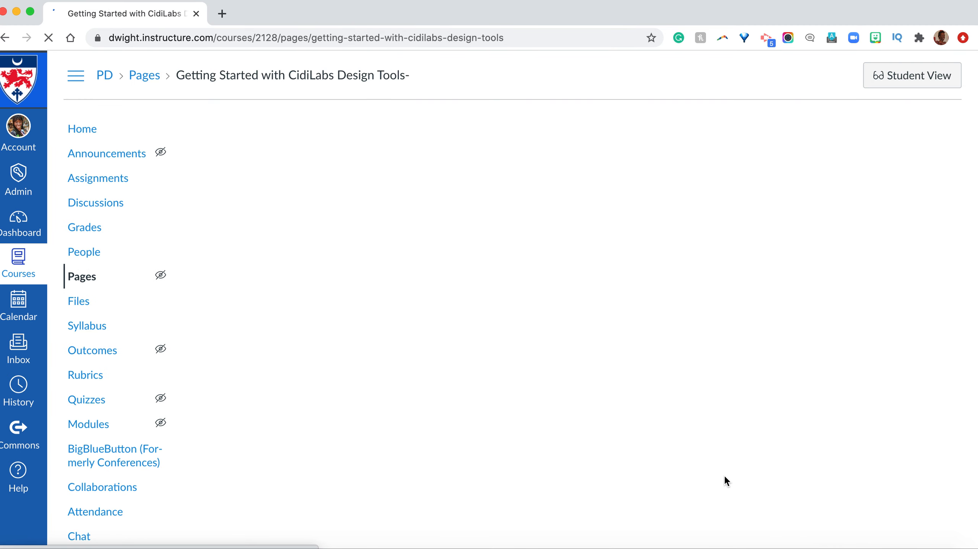
{"action": "scroll", "coordinate": [725, 461], "scroll_direction": "down", "scroll_amount": 4}
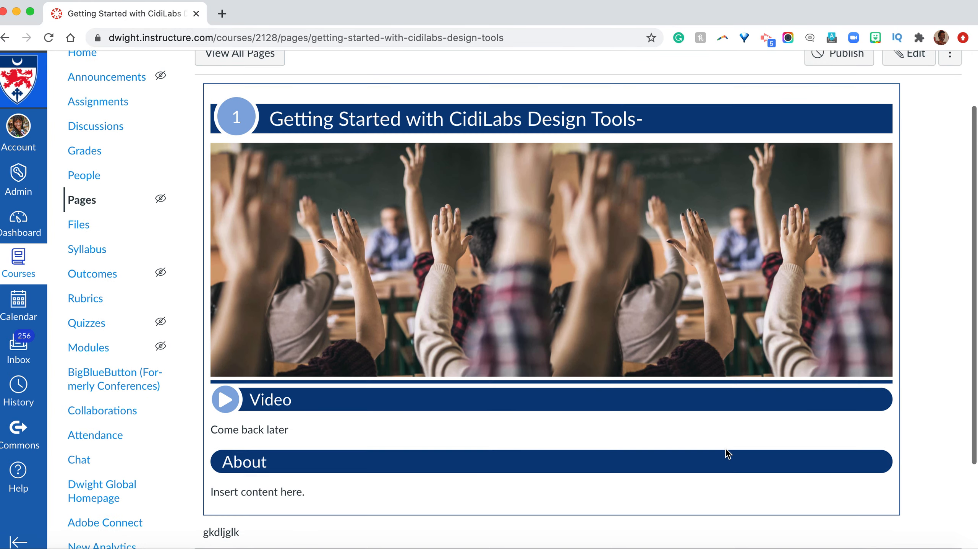
{"action": "scroll", "coordinate": [725, 448], "scroll_direction": "up", "scroll_amount": 2}
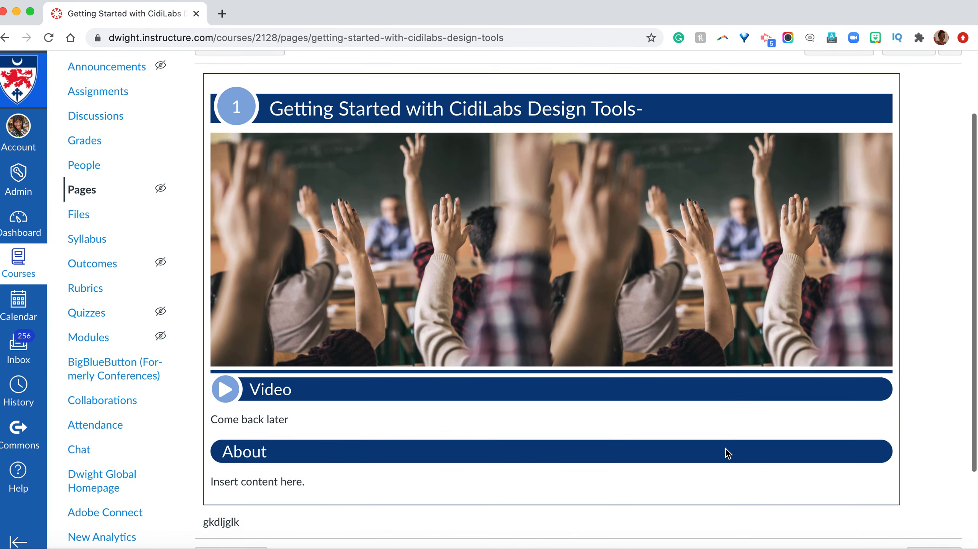
{"action": "scroll", "coordinate": [725, 448], "scroll_direction": "down", "scroll_amount": 2}
{"action": "scroll", "coordinate": [725, 448], "scroll_direction": "up", "scroll_amount": 1}
{"action": "scroll", "coordinate": [725, 447], "scroll_direction": "down", "scroll_amount": 3}
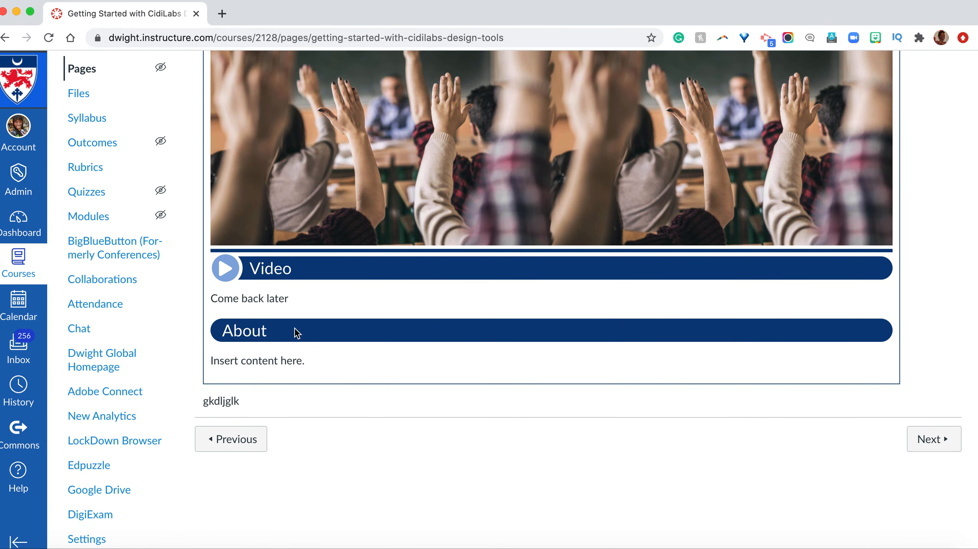
{"action": "scroll", "coordinate": [305, 160], "scroll_direction": "up", "scroll_amount": 4}
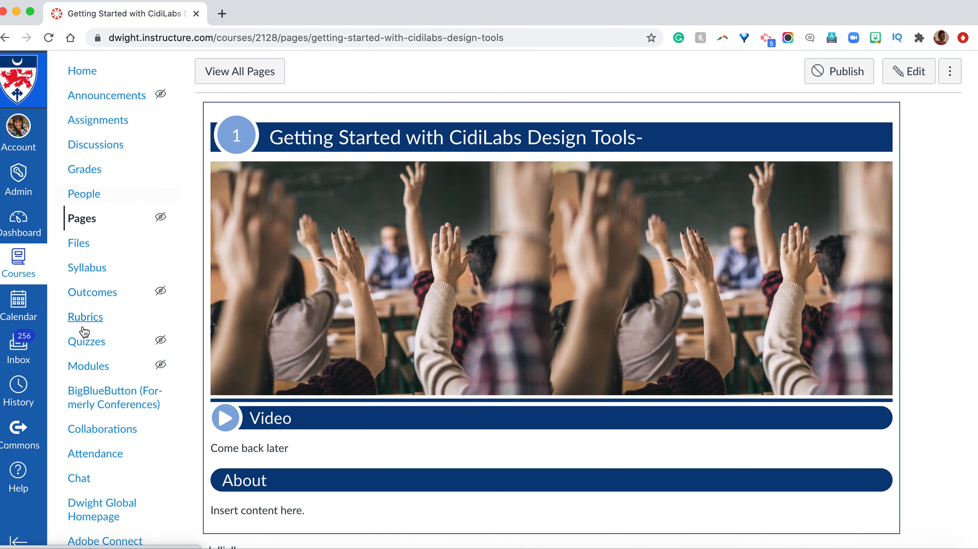
Step: Add a newly created page named "Next Page" to the Presentation module
{"action": "left_click", "coordinate": [85, 369]}
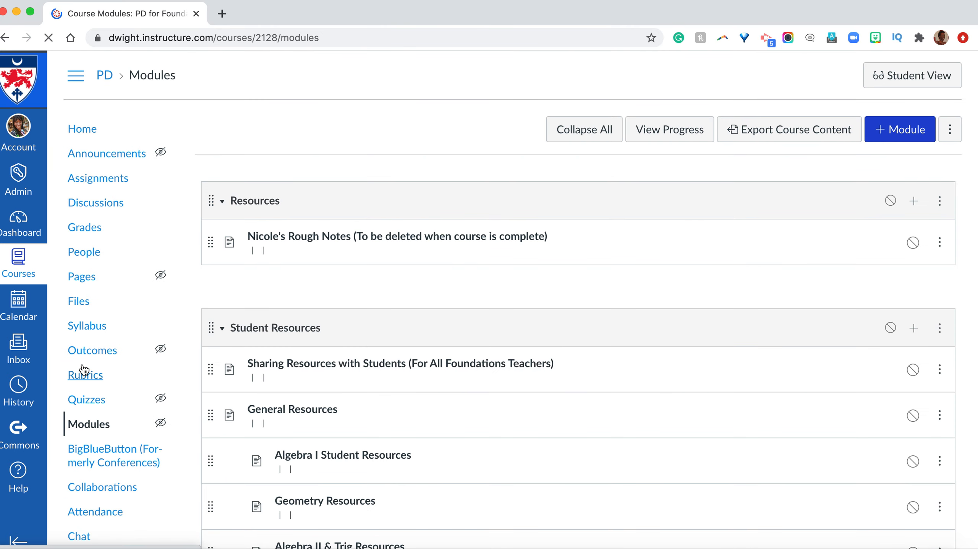
{"action": "scroll", "coordinate": [266, 461], "scroll_direction": "down", "scroll_amount": 15}
{"action": "scroll", "coordinate": [266, 462], "scroll_direction": "down", "scroll_amount": 5}
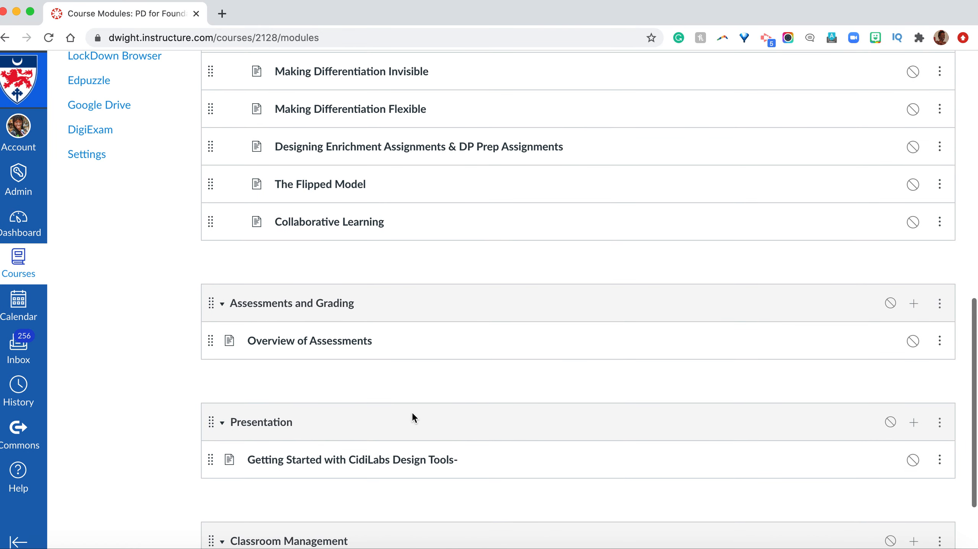
{"action": "scroll", "coordinate": [594, 400], "scroll_direction": "down", "scroll_amount": 3}
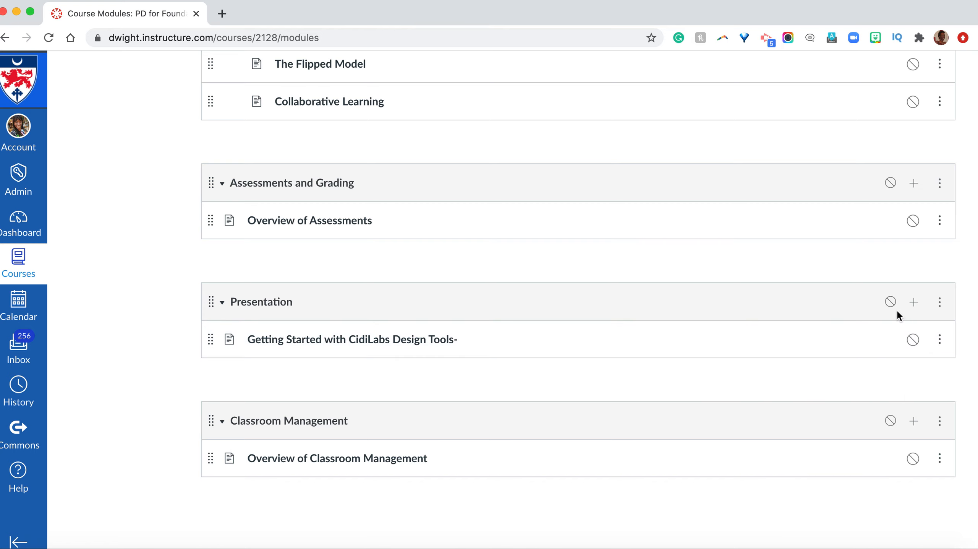
{"action": "left_click", "coordinate": [913, 306]}
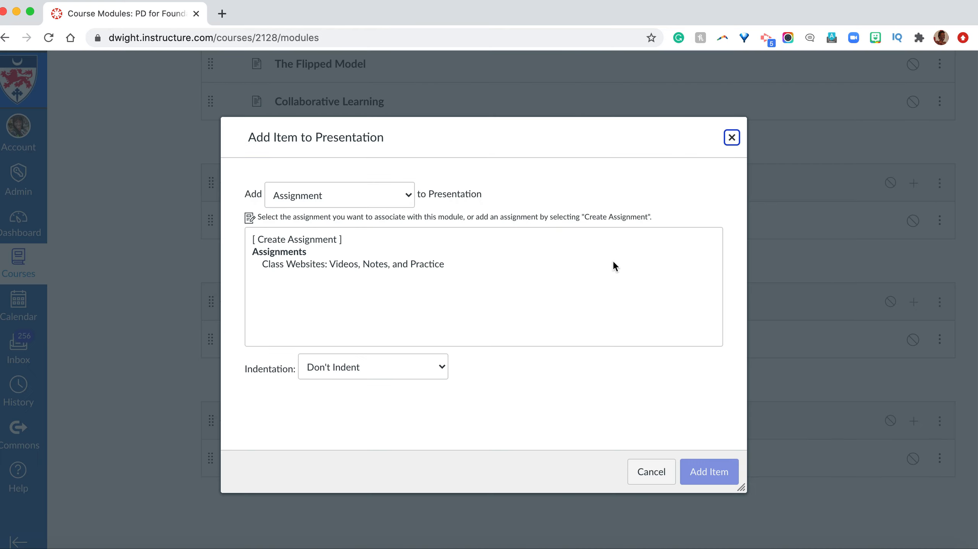
{"action": "left_click", "coordinate": [398, 203]}
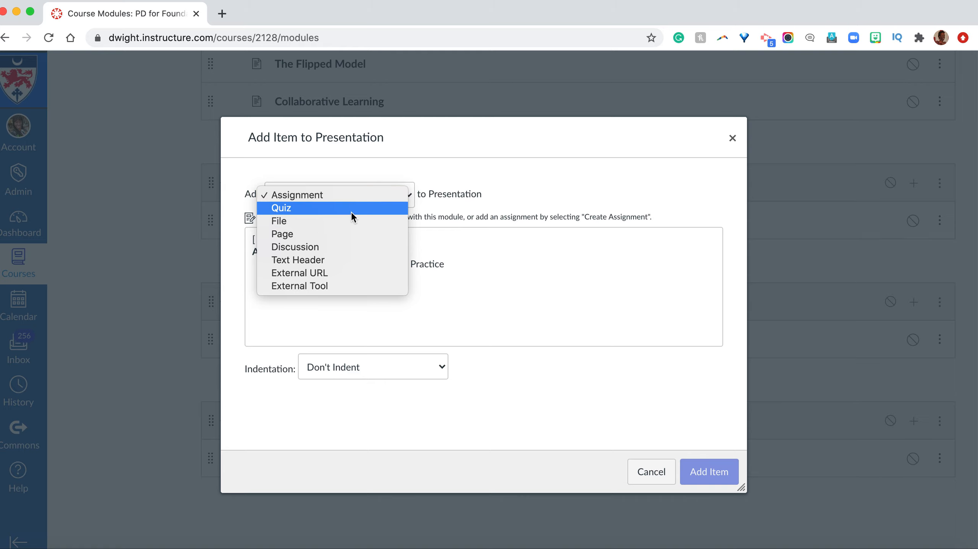
{"action": "left_click", "coordinate": [342, 233]}
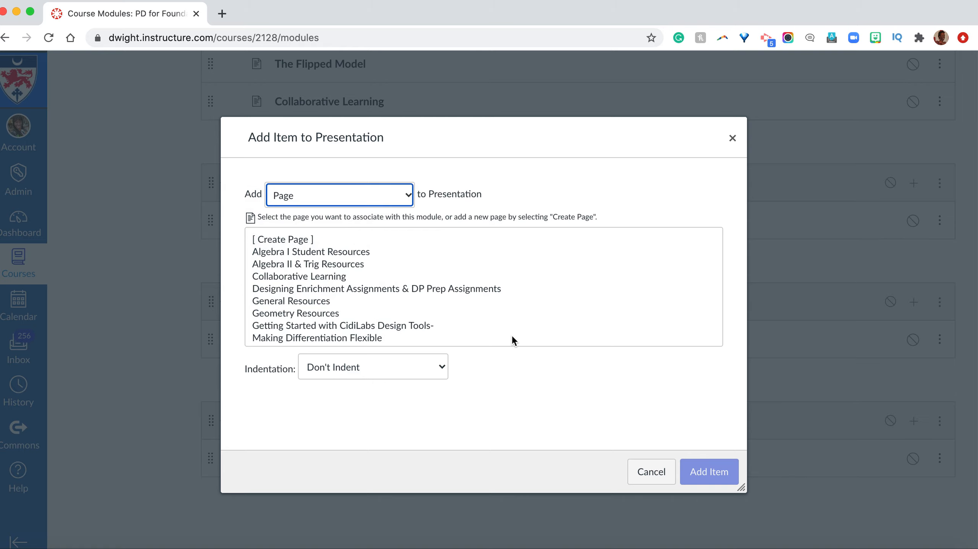
{"action": "left_click", "coordinate": [289, 251]}
{"action": "left_click", "coordinate": [290, 239]}
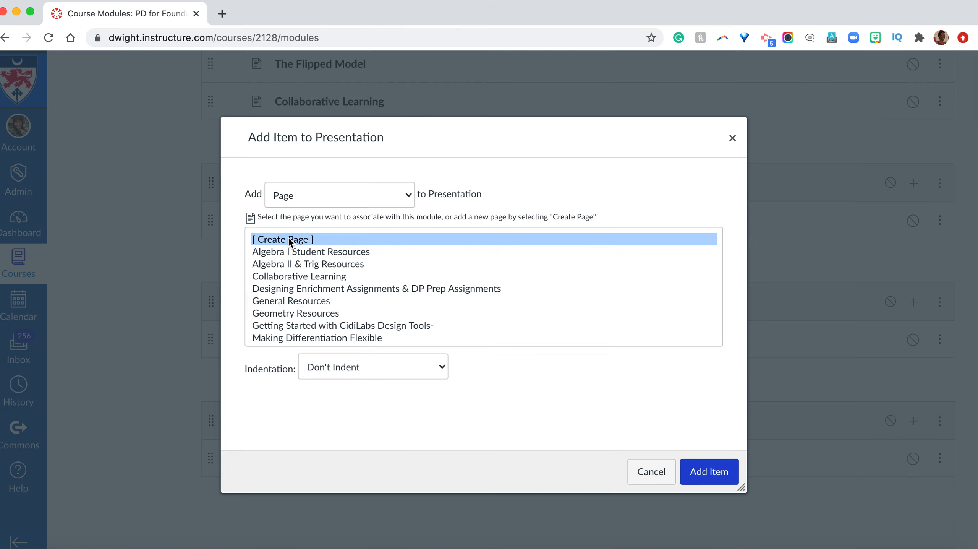
{"action": "left_click", "coordinate": [437, 368]}
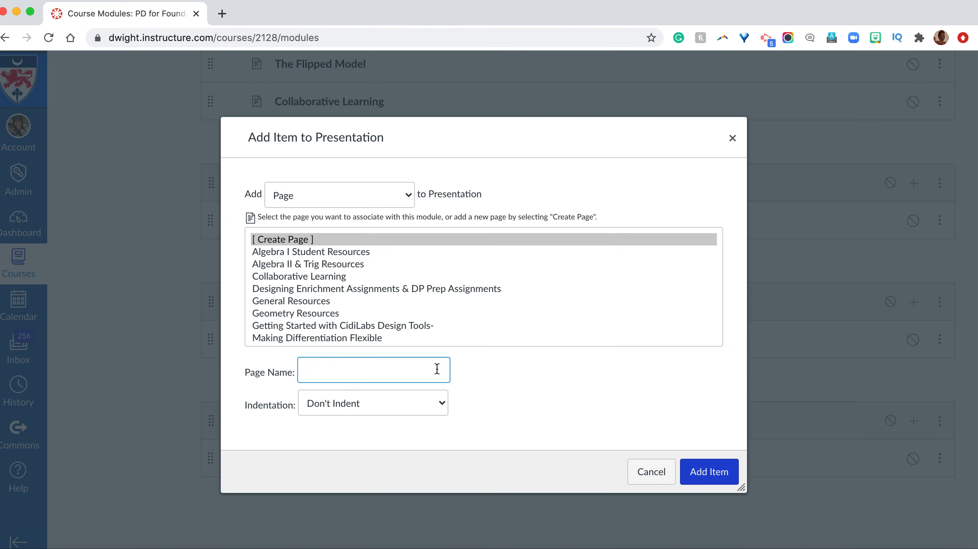
{"action": "type", "text": "Next Page"}
{"action": "left_click", "coordinate": [693, 471]}
Step: Open Next Page for editing and bring up the Copy Existing Content options in Design Tools
{"action": "left_click", "coordinate": [255, 378]}
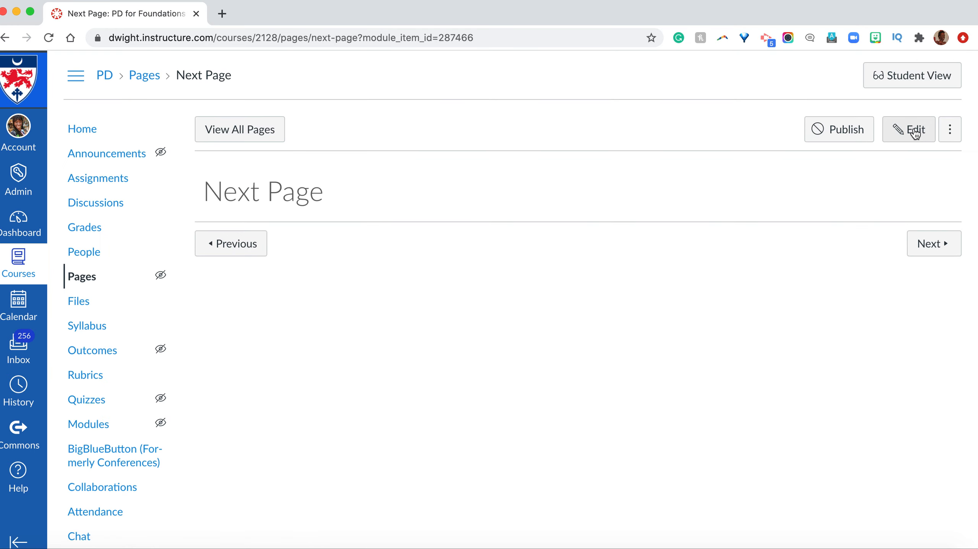
{"action": "left_click", "coordinate": [916, 131]}
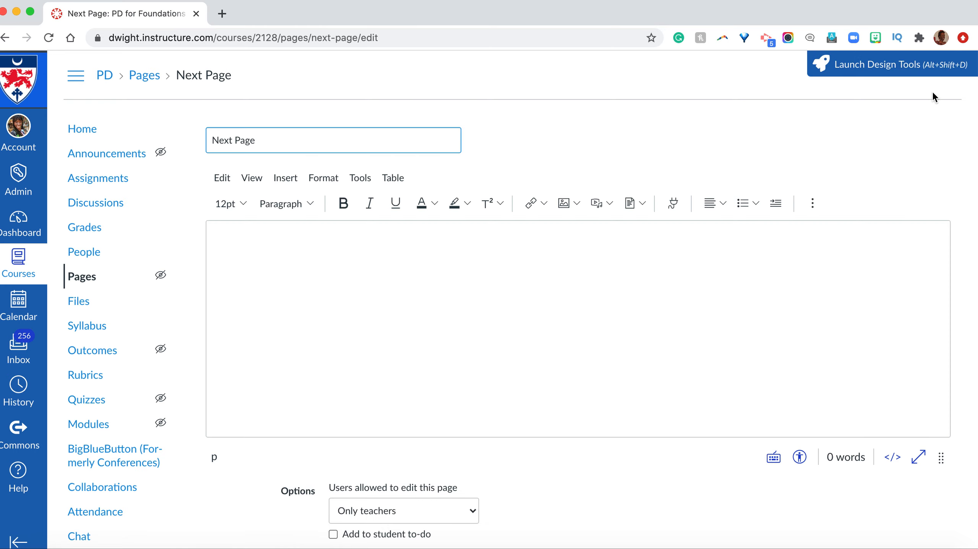
{"action": "left_click", "coordinate": [929, 71]}
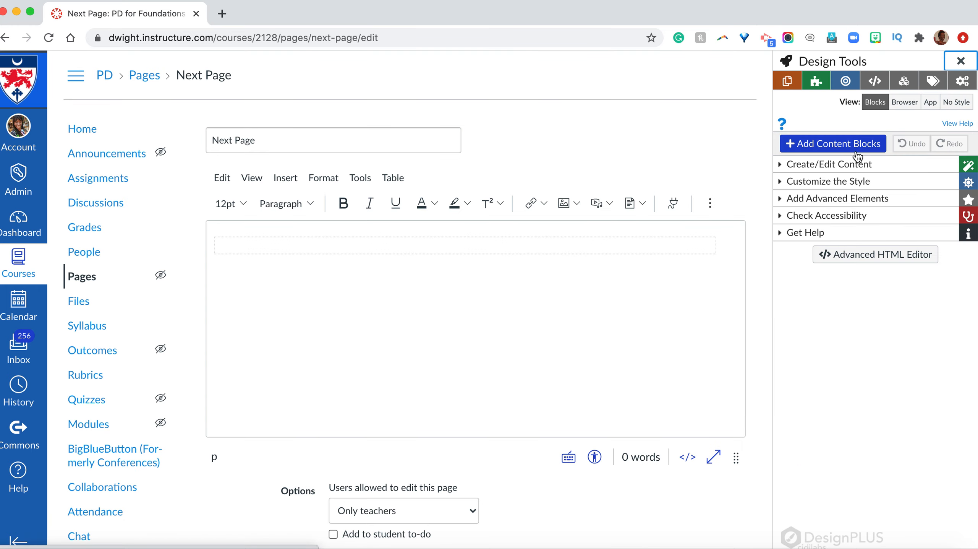
{"action": "left_click", "coordinate": [877, 166]}
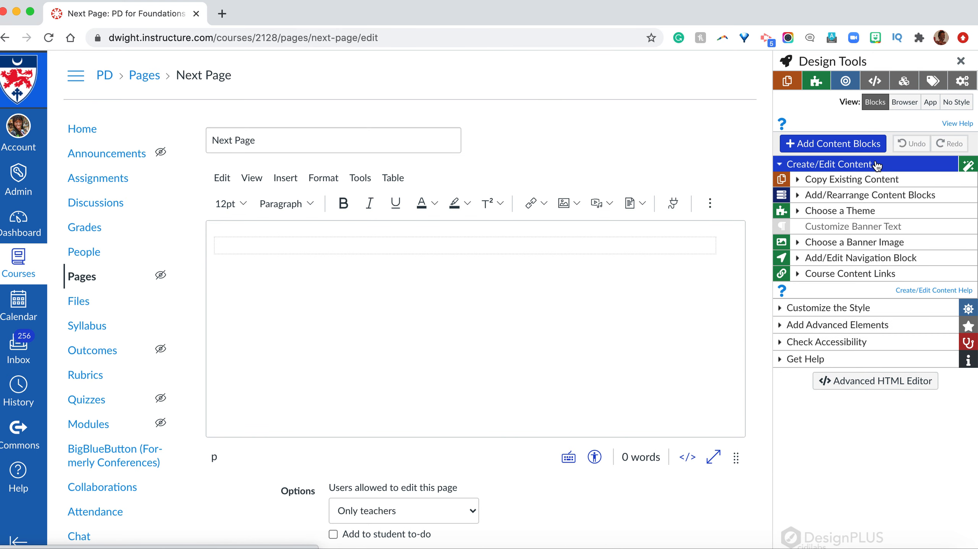
{"action": "left_click", "coordinate": [838, 181]}
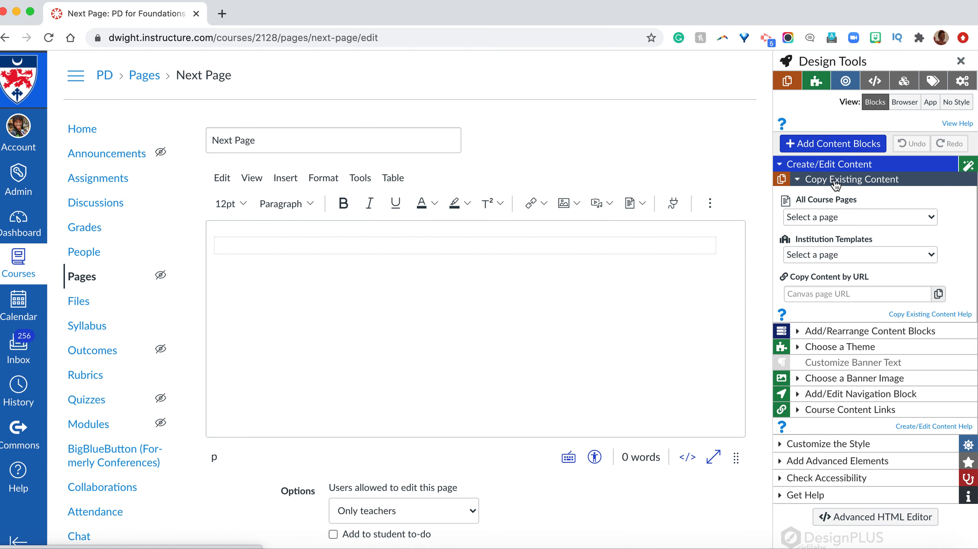
Step: Try copying the content of the "Designing Enrichment Assignments & DP Prep Assignments" course page
{"action": "left_click", "coordinate": [836, 217]}
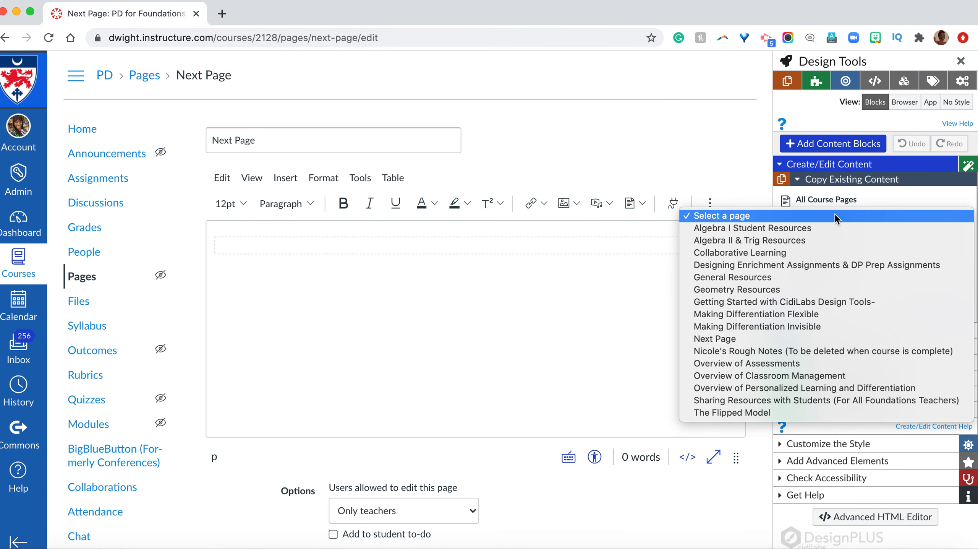
{"action": "left_click", "coordinate": [809, 264]}
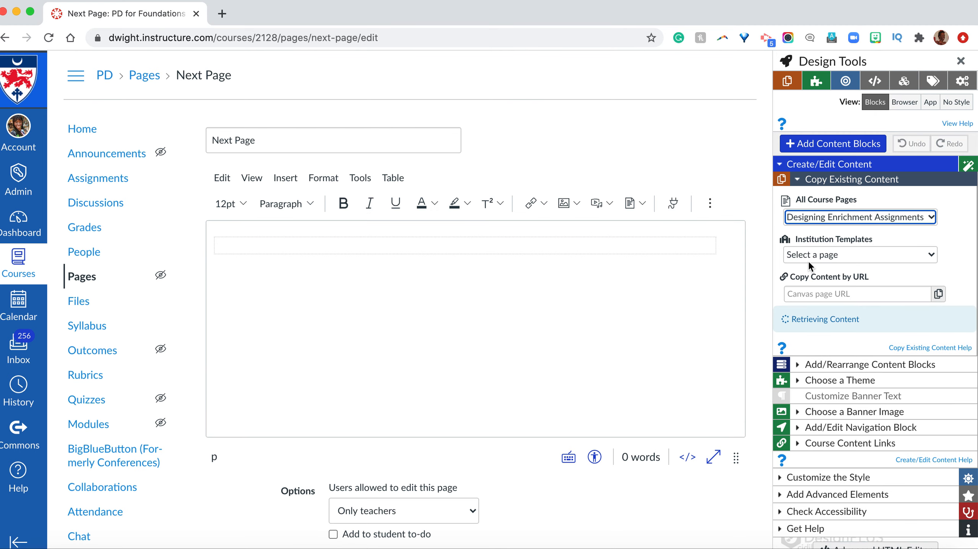
Step: Copy the content of the "Getting Started with CidiLabs Design Tools-" course page into Next Page
{"action": "left_click", "coordinate": [812, 215]}
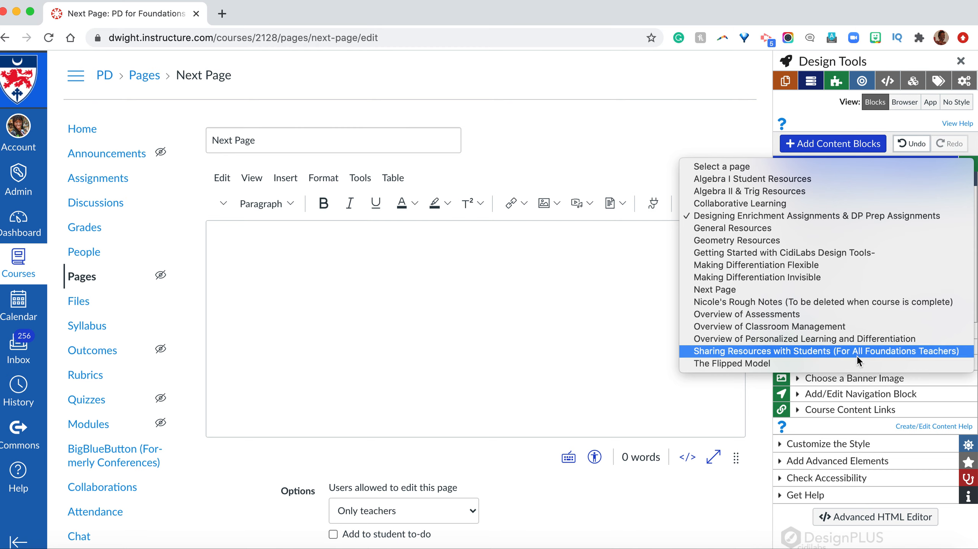
{"action": "left_click", "coordinate": [863, 252]}
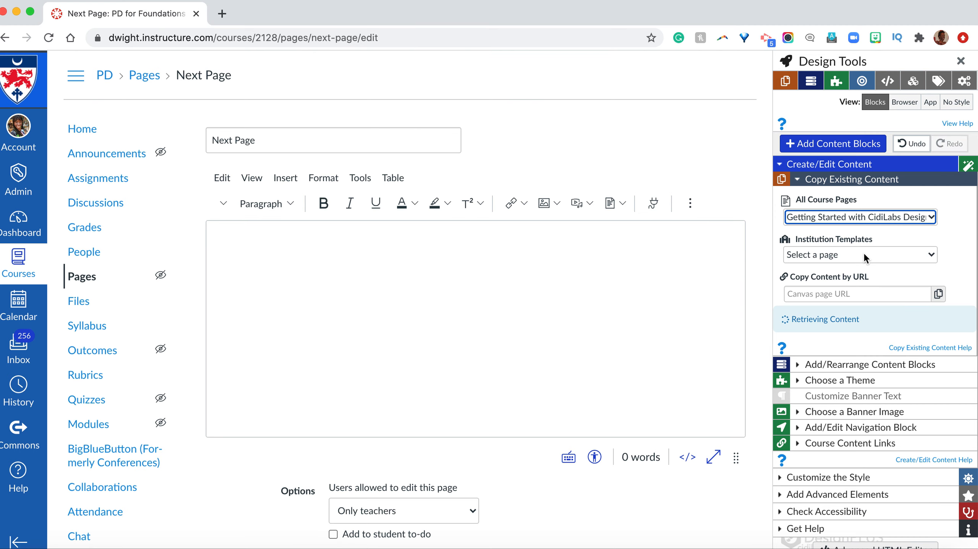
{"action": "scroll", "coordinate": [422, 344], "scroll_direction": "down", "scroll_amount": 3}
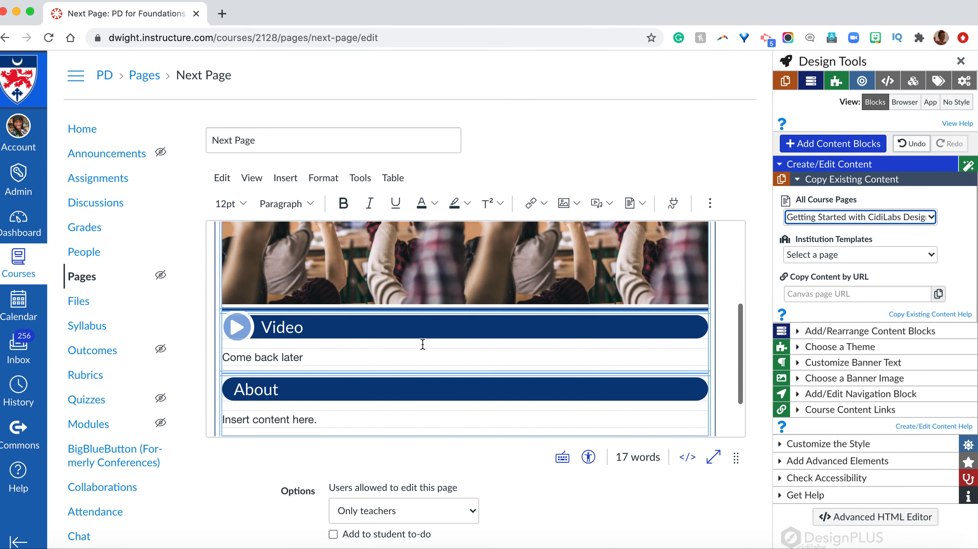
Step: Replace the "Come back later" text under the Video heading with "nw vide"
{"action": "scroll", "coordinate": [423, 344], "scroll_direction": "down", "scroll_amount": 2}
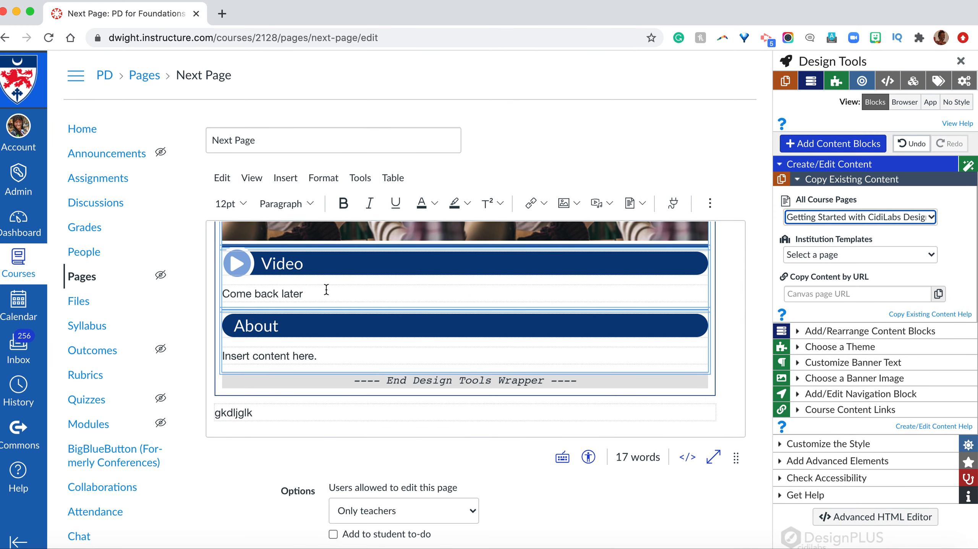
{"action": "left_click_drag", "start_coordinate": [305, 293], "coordinate": [226, 297]}
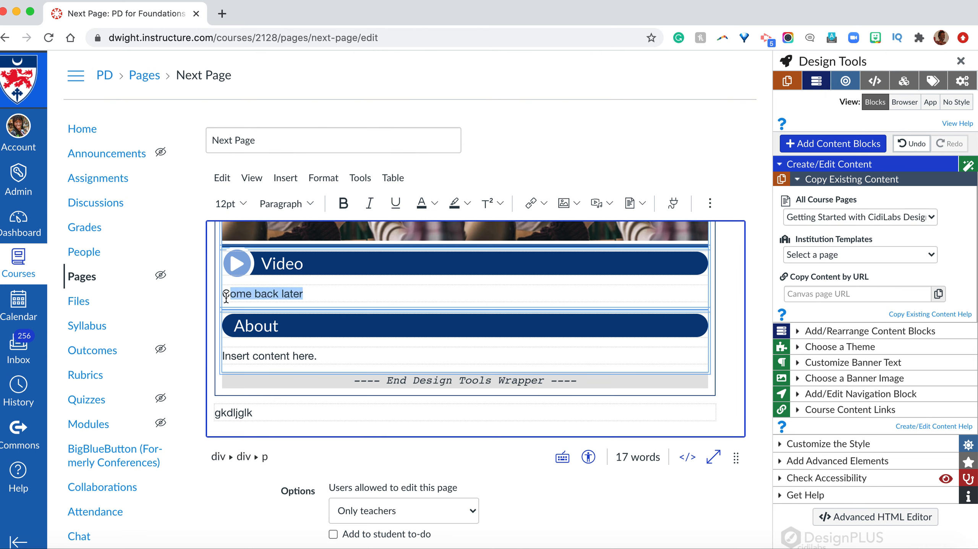
{"action": "triple_click", "coordinate": [273, 293]}
{"action": "type", "text": "nw vide"}
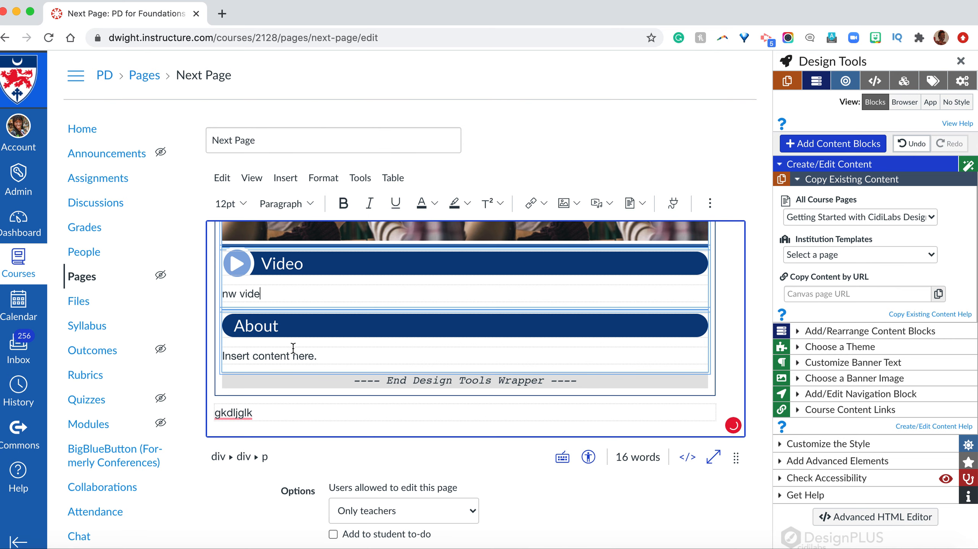
Step: Replace the placeholder text under the About heading with "new content"
{"action": "left_click", "coordinate": [224, 352], "text": "shift"}
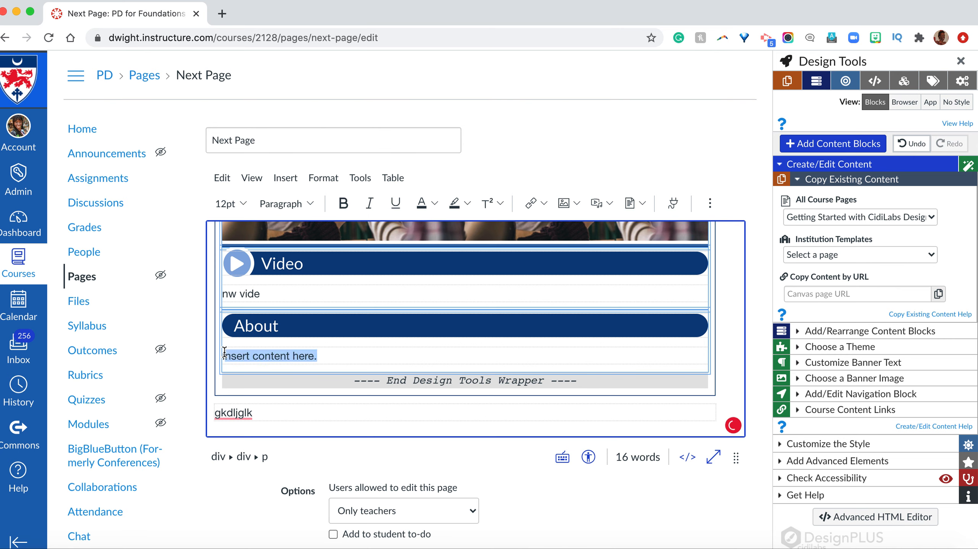
{"action": "type", "text": "ne"}
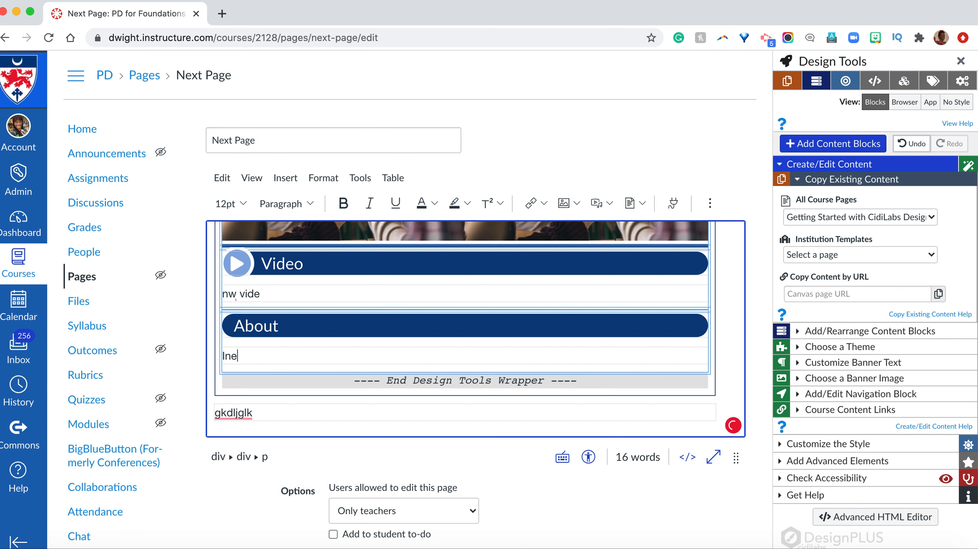
{"action": "type", "text": "w content"}
Step: Save Next Page and review its edited Video and About blocks
{"action": "scroll", "coordinate": [562, 473], "scroll_direction": "down", "scroll_amount": 5}
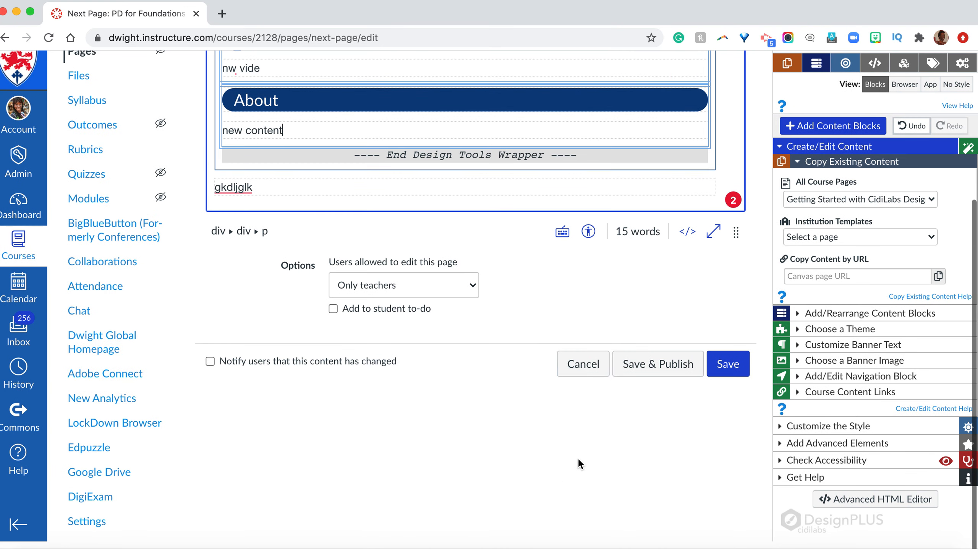
{"action": "left_click", "coordinate": [729, 381]}
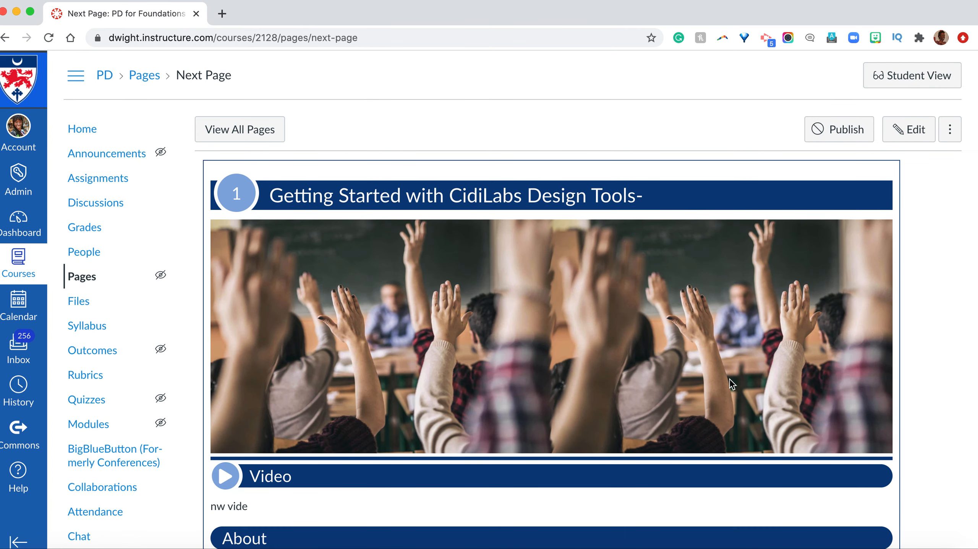
{"action": "scroll", "coordinate": [730, 380], "scroll_direction": "down", "scroll_amount": 4}
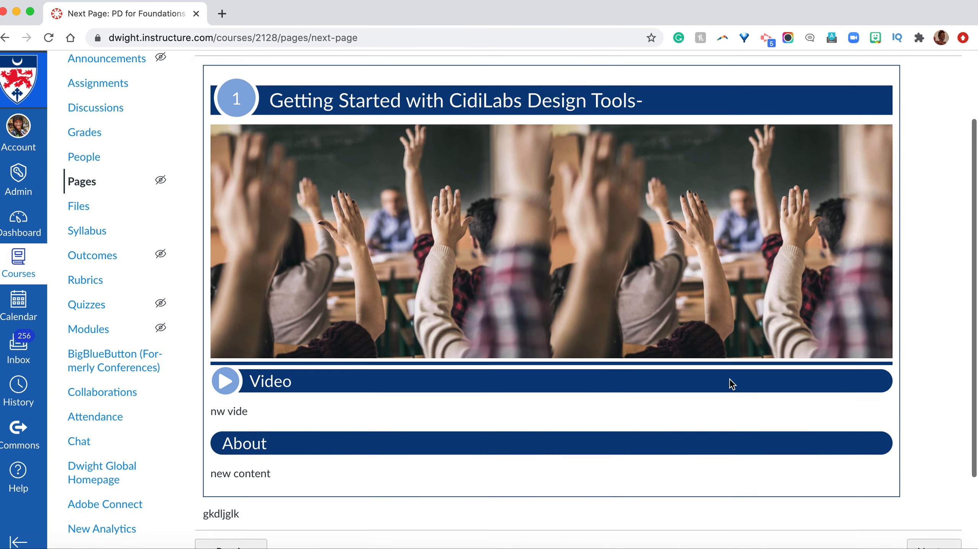